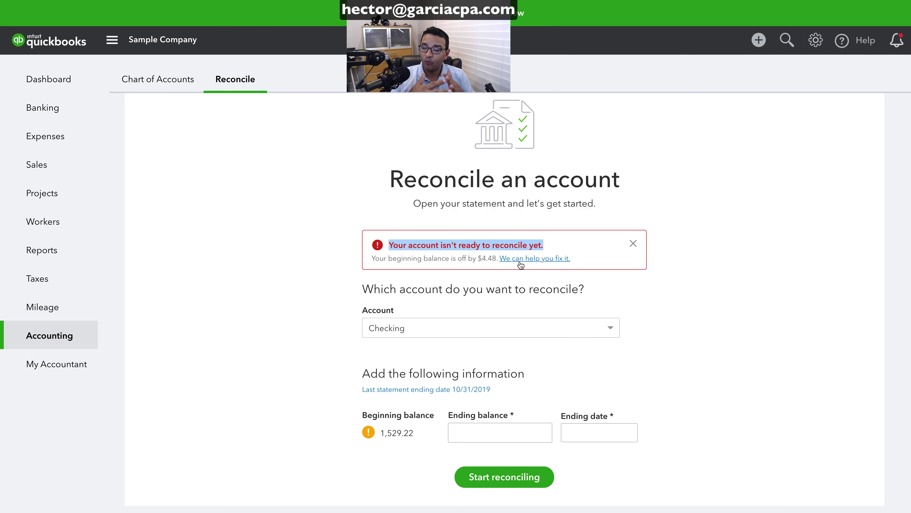
Step: Dismiss the browser context menu on the $4.48 not-ready-to-reconcile warning page
right_click(594, 258)
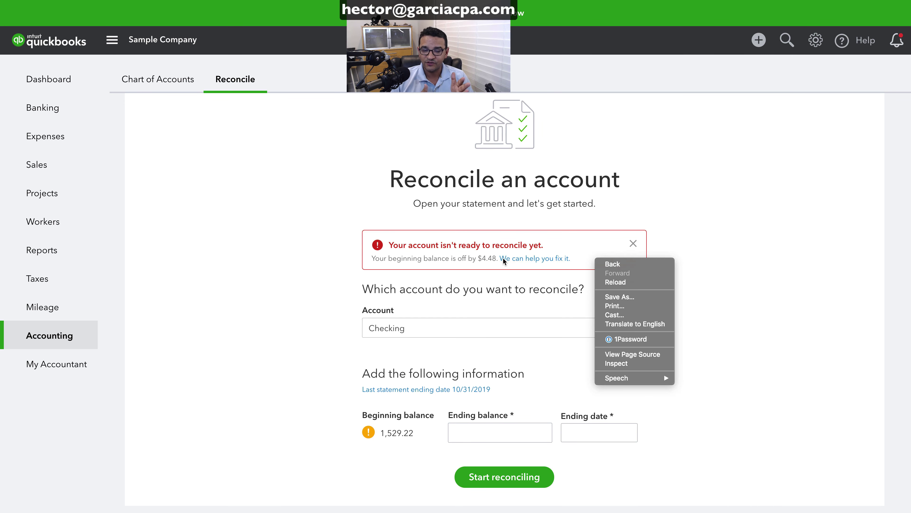
left_click(524, 264)
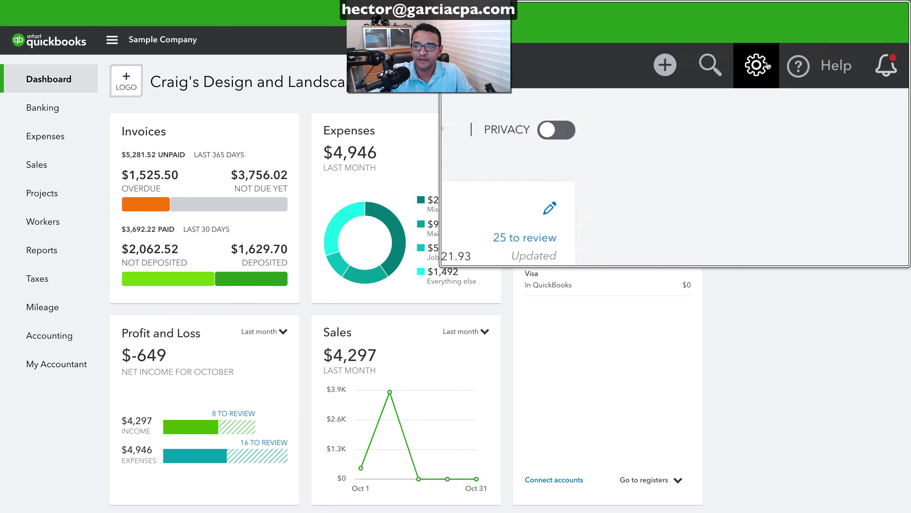
Step: Open Reconcile from the gear's Tools menu and close the reconciliation history tip
left_click(820, 42)
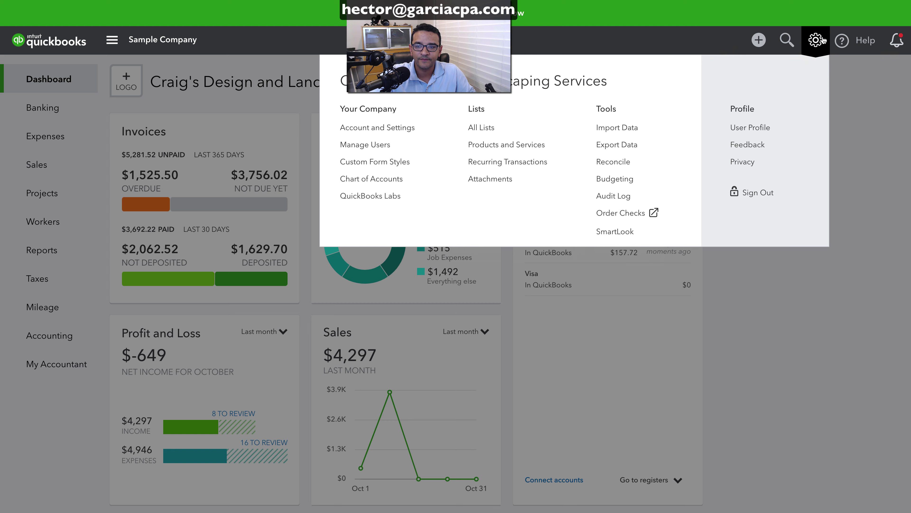
left_click(624, 163)
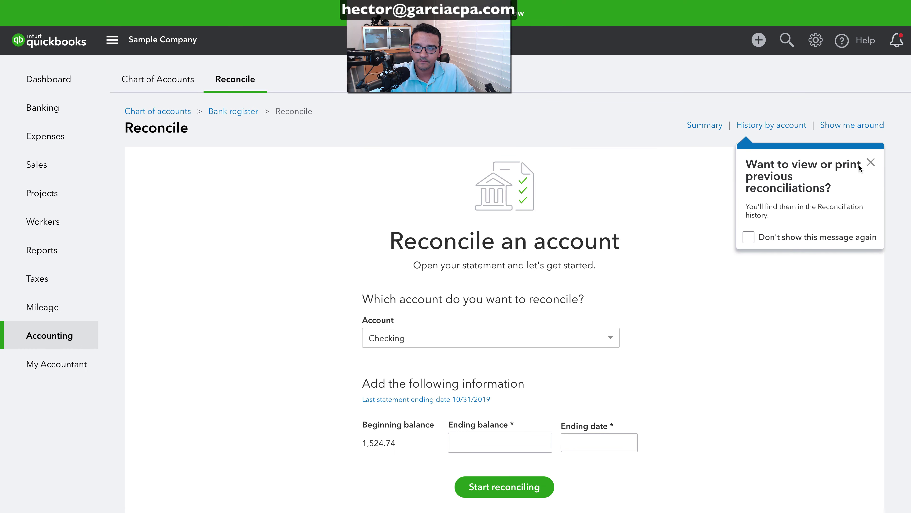
left_click(871, 163)
scroll(629, 271, "down", 2)
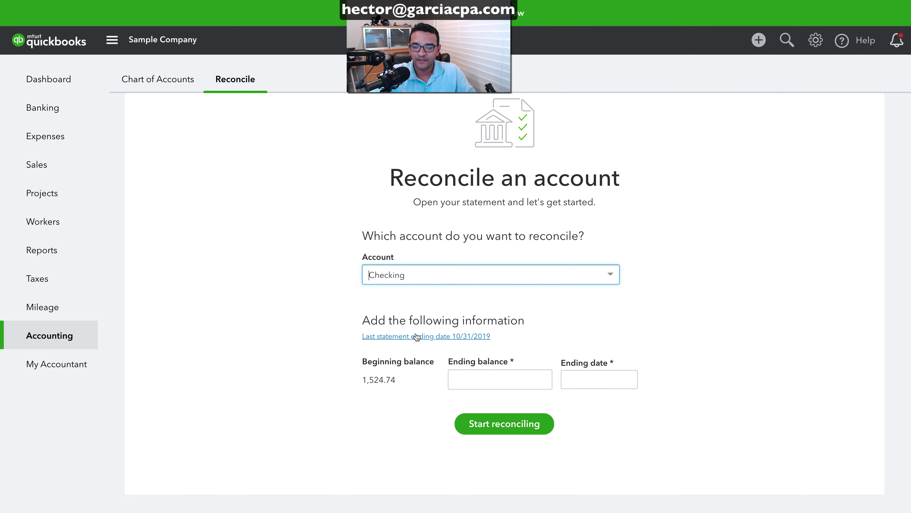
Step: Check the Checking 1,524.74 beginning balance and the 10/31/2019 last statement date
left_click_drag(398, 381, 367, 381)
left_click(364, 382)
double_click(363, 381)
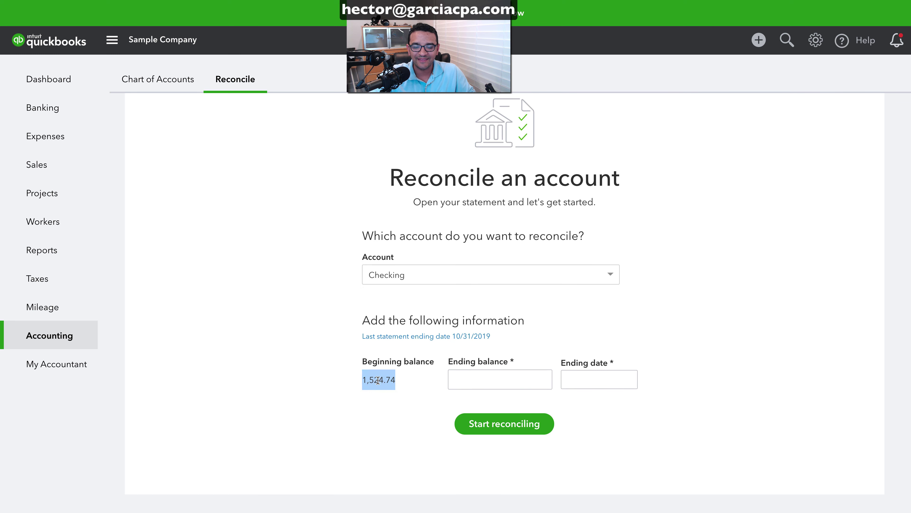
left_click_drag(504, 341, 358, 339)
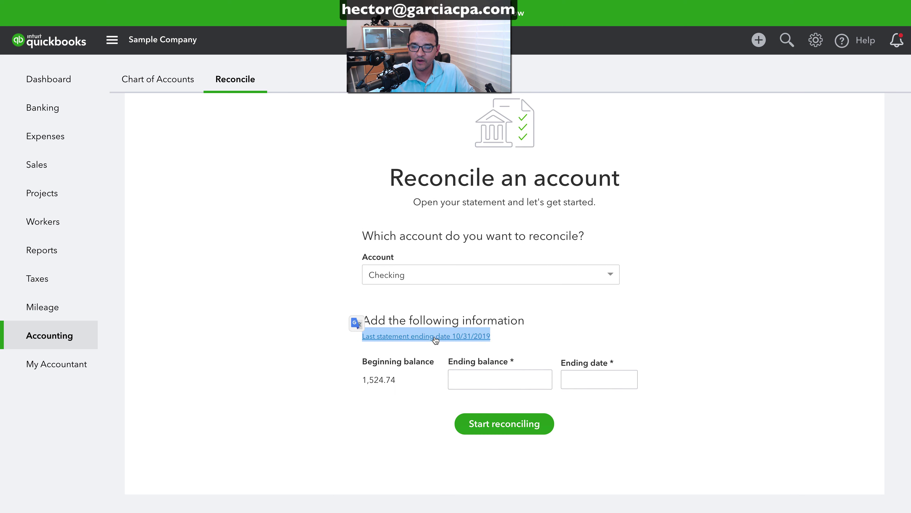
Step: Open the 10/31/2019 Checking reconciliation report and its 10/09/2019 $868.15 deposit
left_click(456, 339)
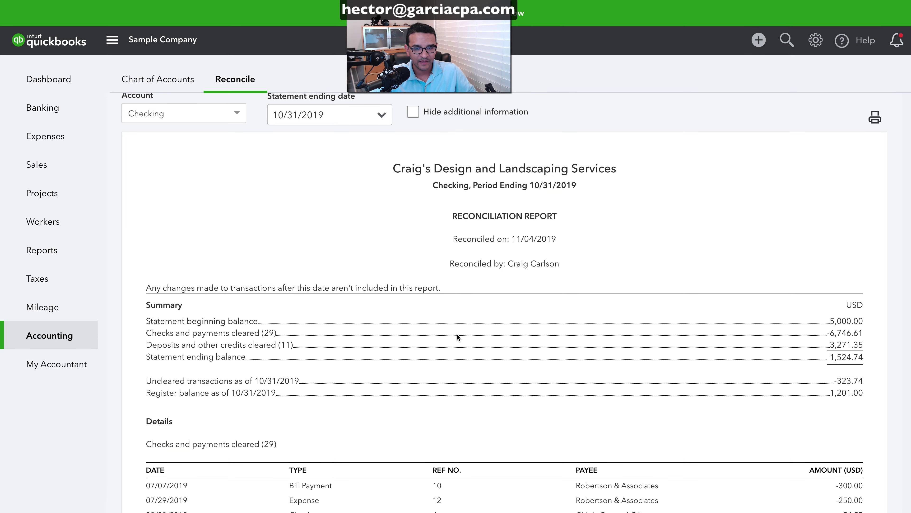
scroll(458, 336, "down", 10)
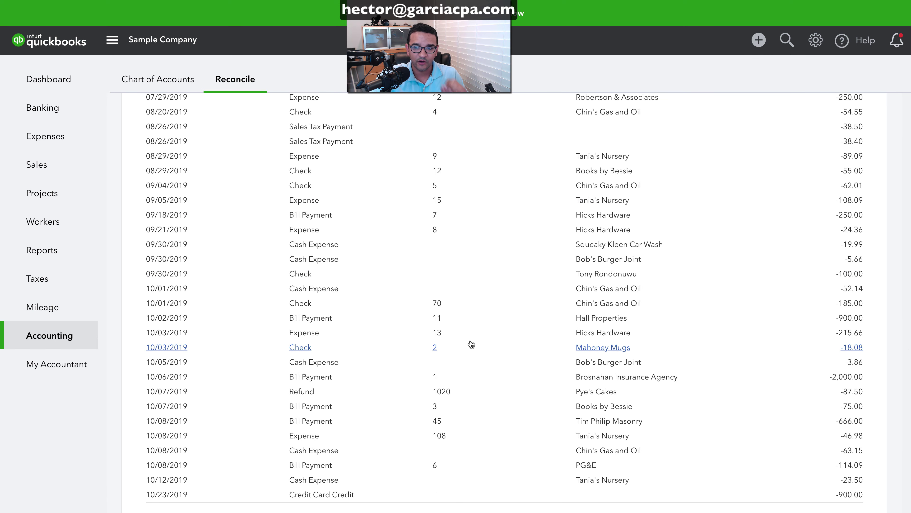
scroll(473, 345, "down", 10)
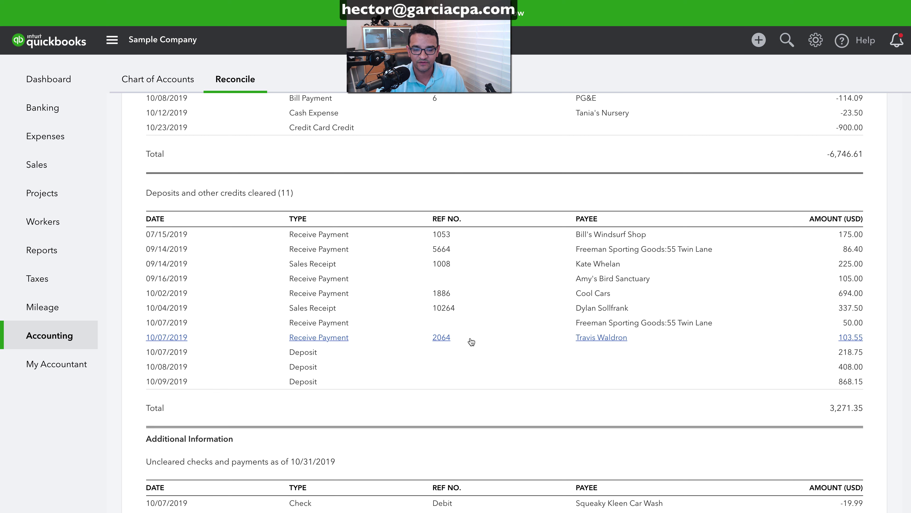
left_click(305, 381)
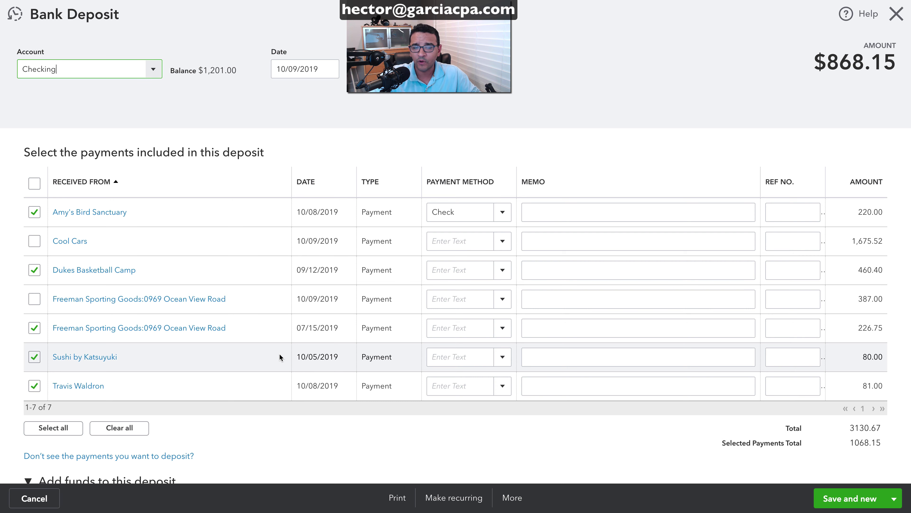
Step: Delete the 10/09/2019 $868.15 deposit, confirming despite it being reconciled
left_click(513, 501)
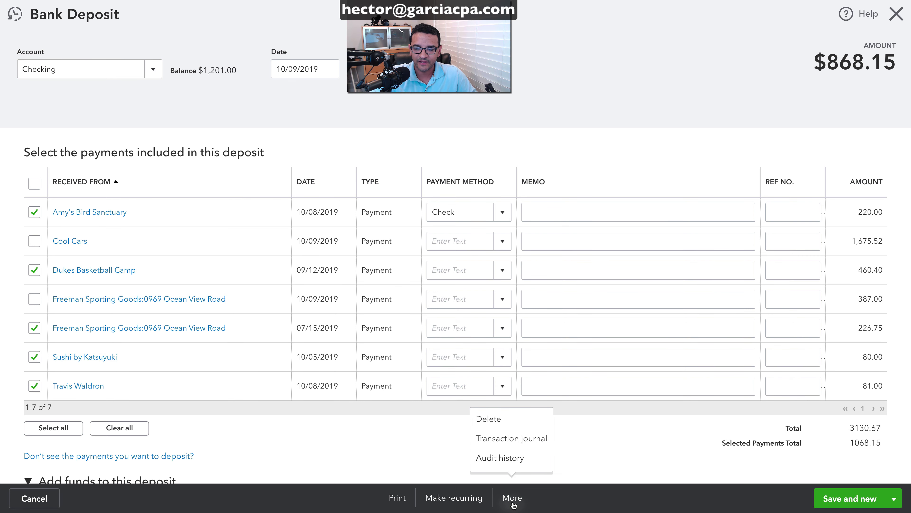
left_click(501, 426)
left_click(574, 300)
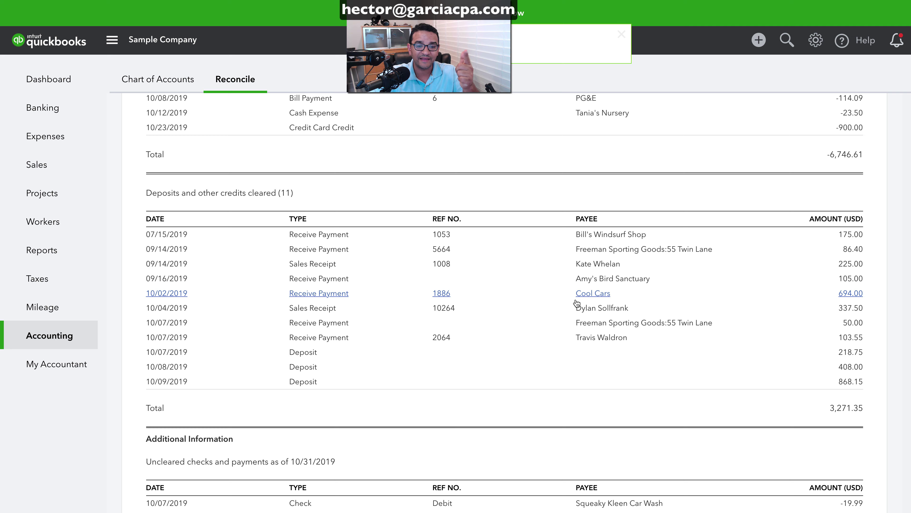
Step: Void the 10/03/2019 $18.08 check #2 to Mahoney Mugs after one cancelled attempt
scroll(542, 297, "up", 5)
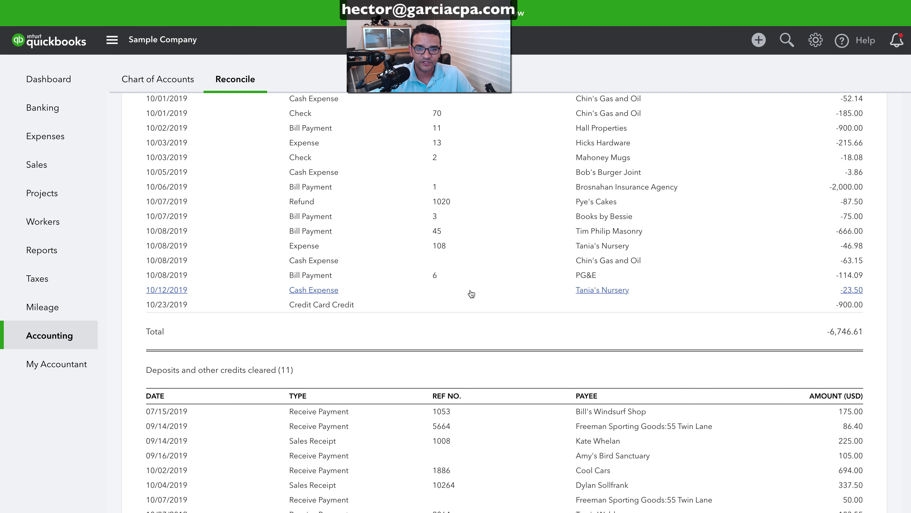
left_click(303, 174)
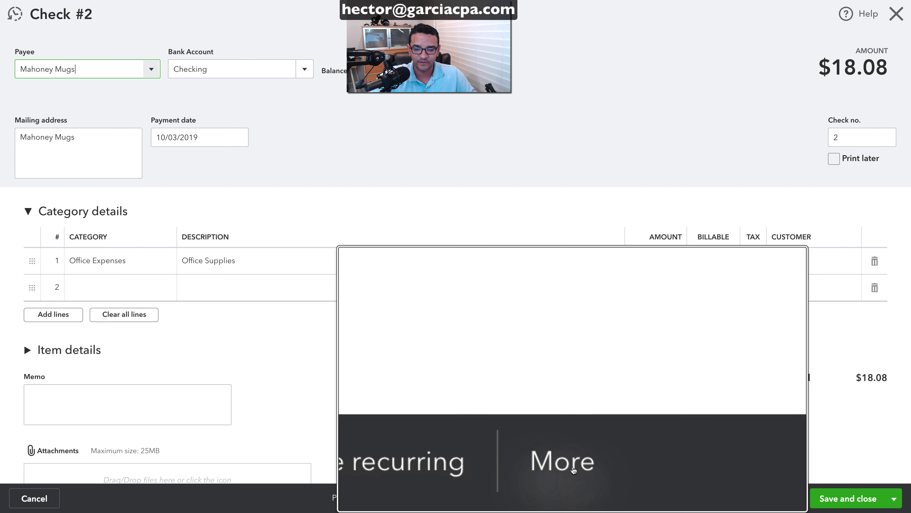
left_click(570, 497)
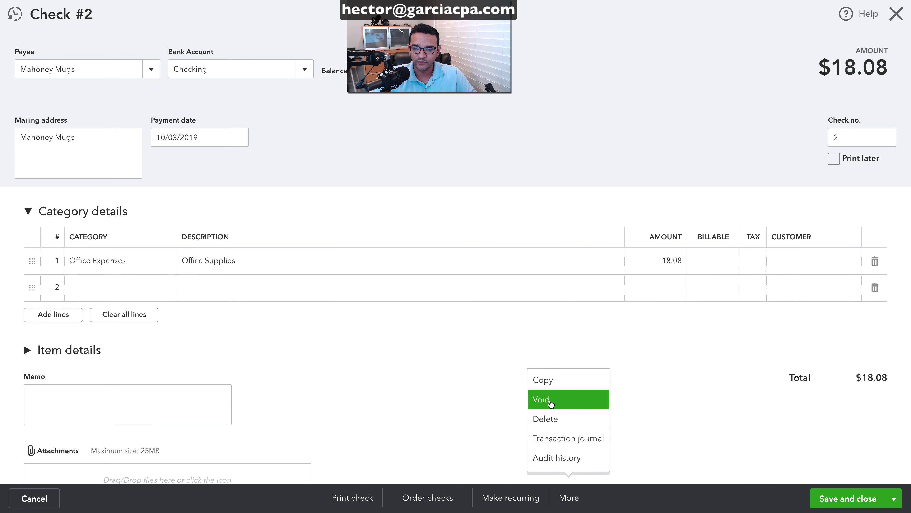
left_click(550, 404)
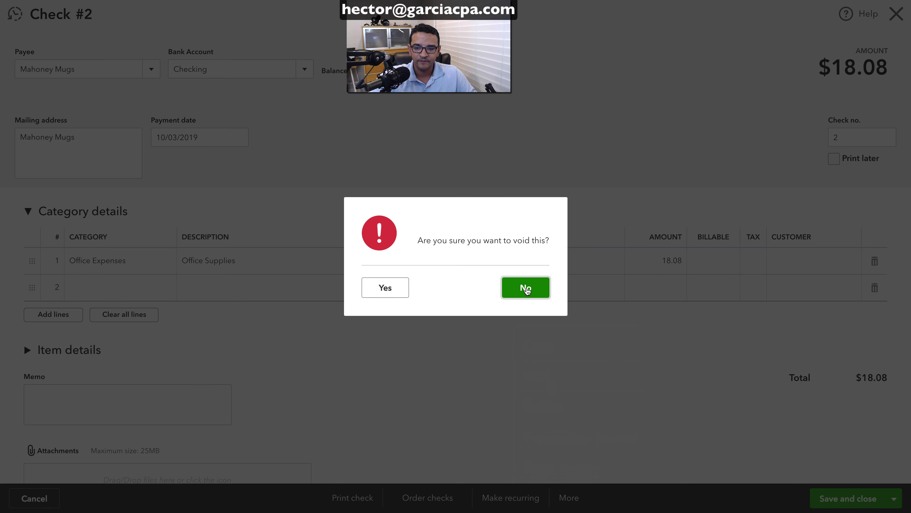
left_click(526, 290)
left_click(569, 497)
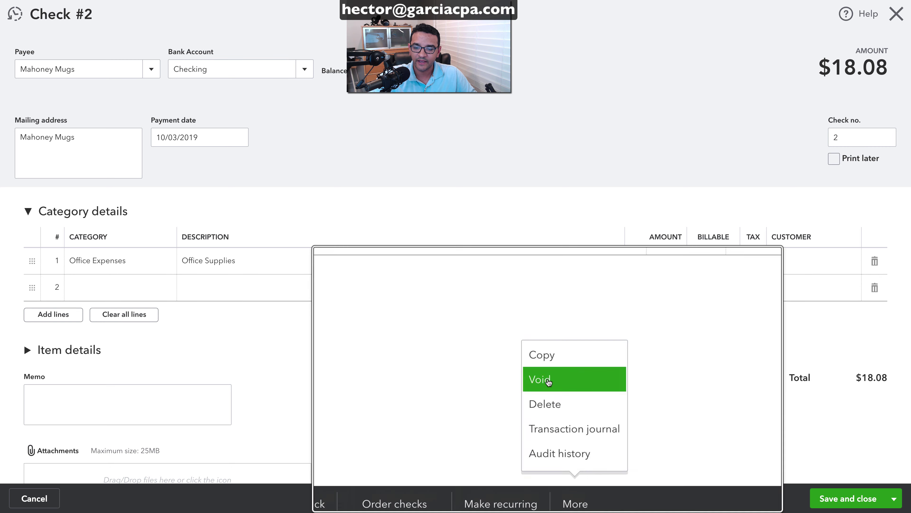
left_click(549, 382)
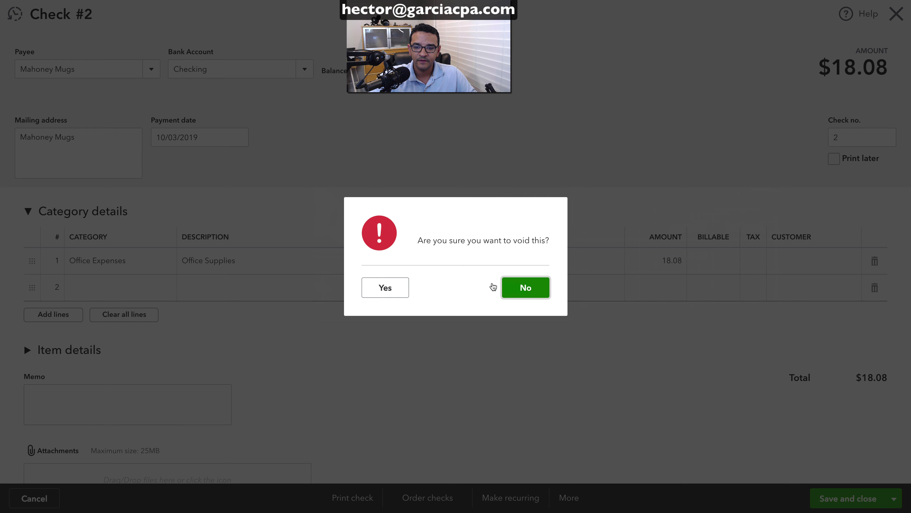
left_click(387, 288)
left_click(468, 297)
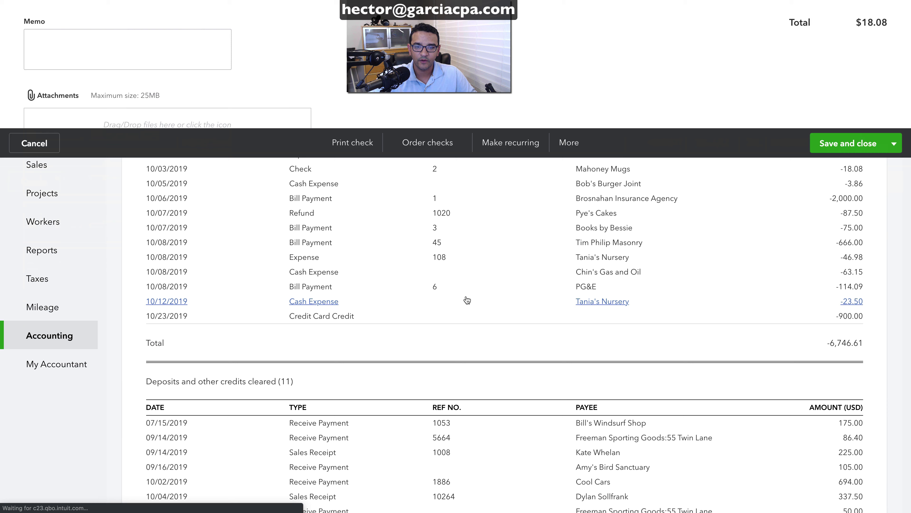
Step: Change Tania's Nursery expense #15 amount from 108.09 to 208.09 and save
scroll(469, 299, "up", 5)
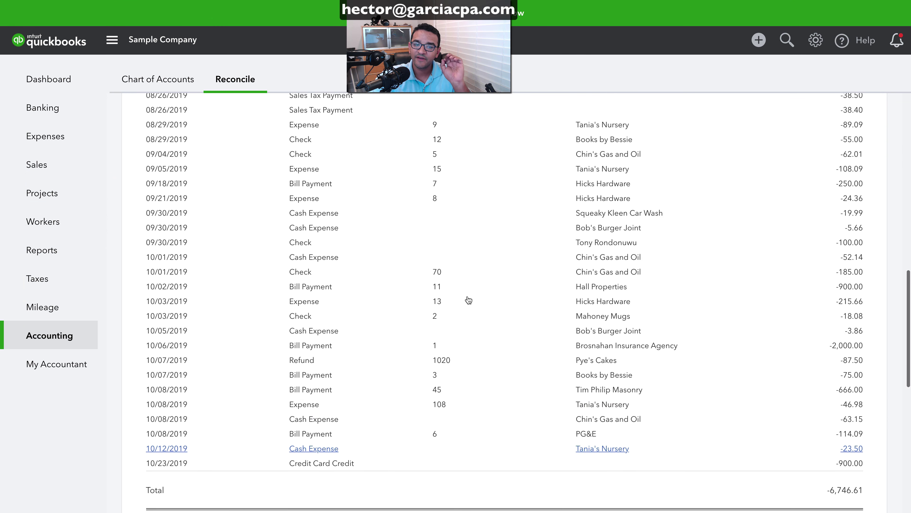
scroll(469, 300, "up", 10)
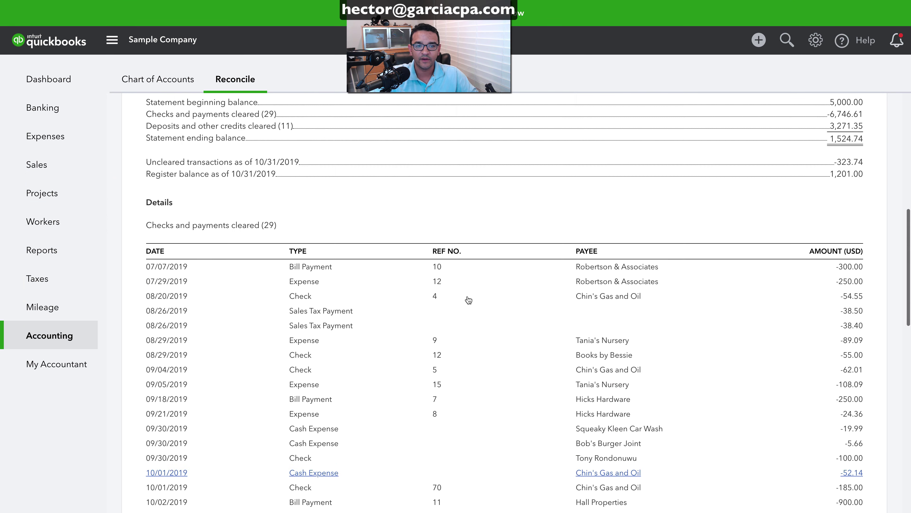
scroll(468, 300, "down", 7)
scroll(469, 300, "down", 1)
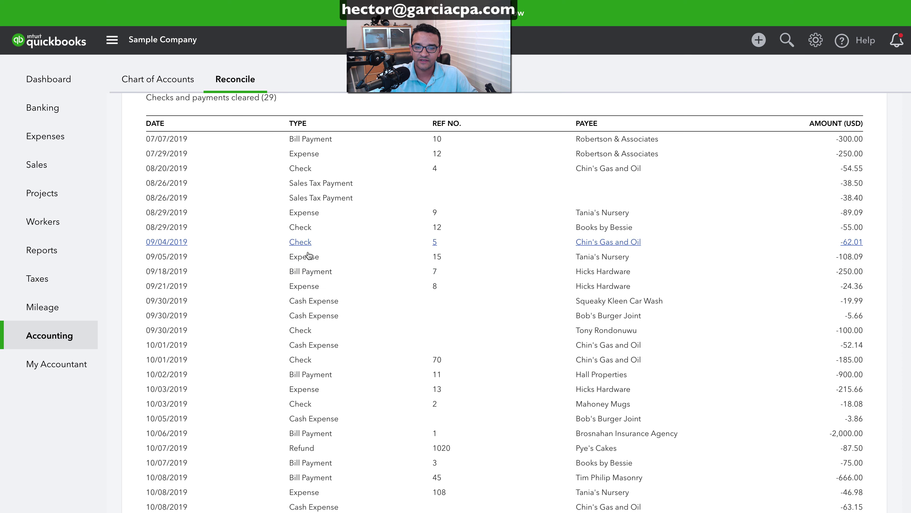
left_click(309, 262)
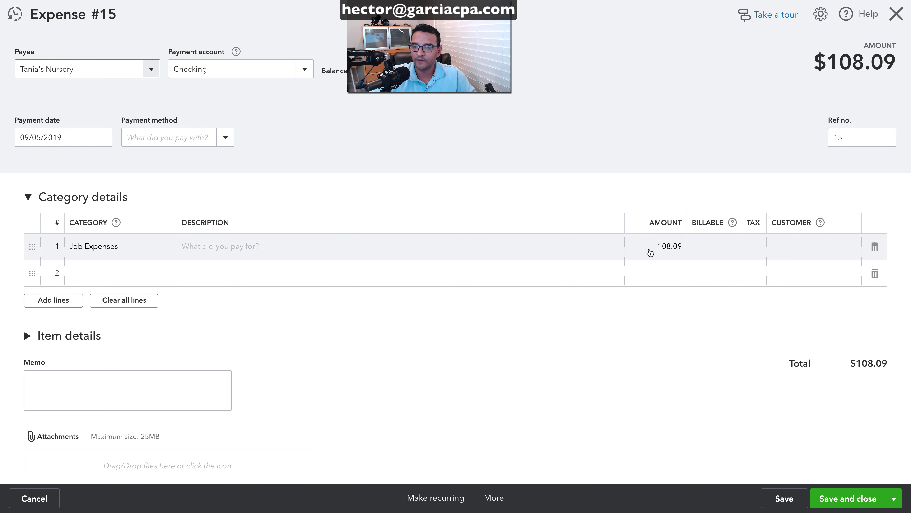
left_click(650, 252)
left_click(659, 247)
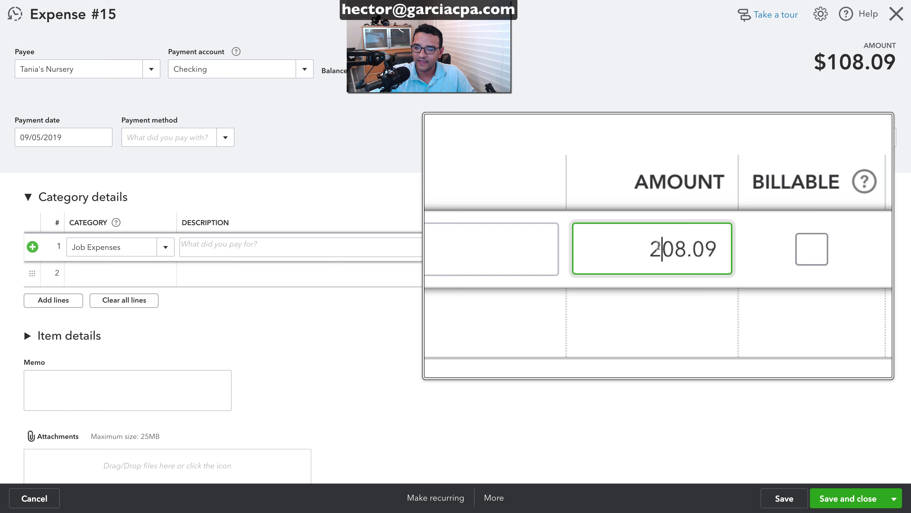
left_click(784, 498)
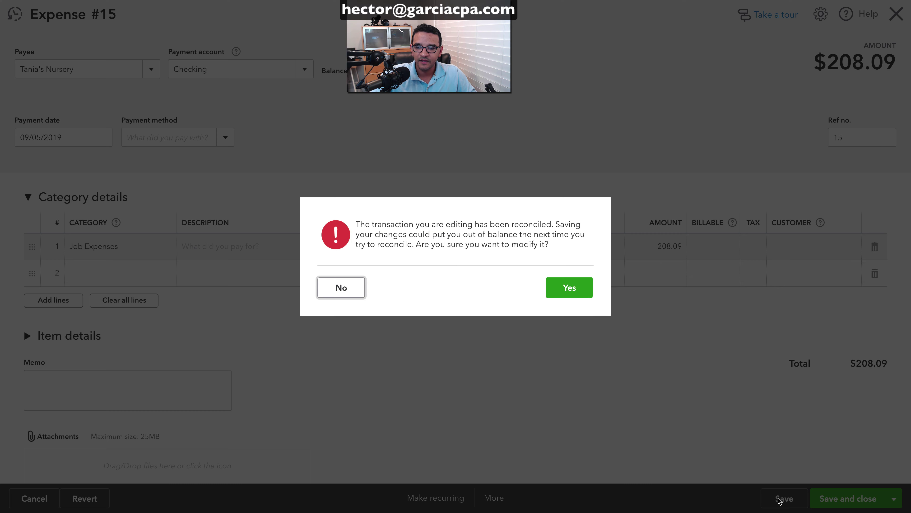
Step: Accept the reconciled-transaction warning and close the saved expense
left_click_drag(355, 225, 574, 246)
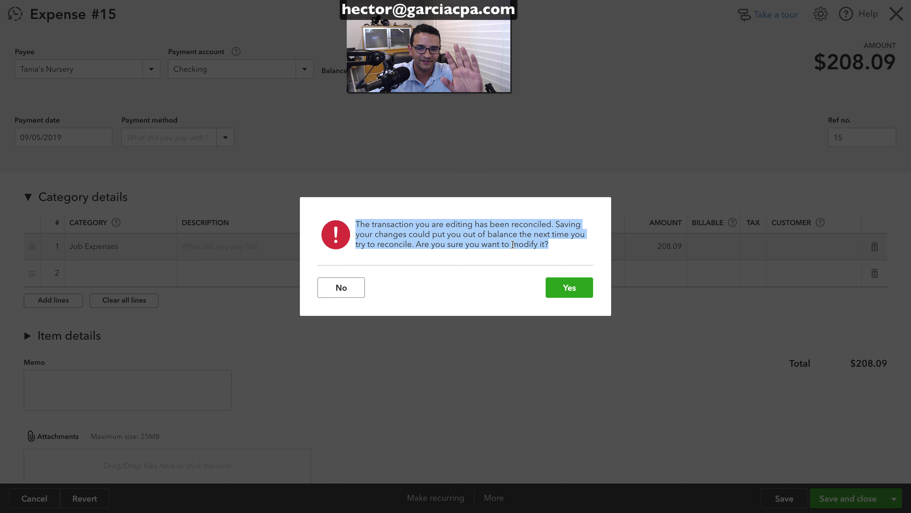
left_click(513, 244)
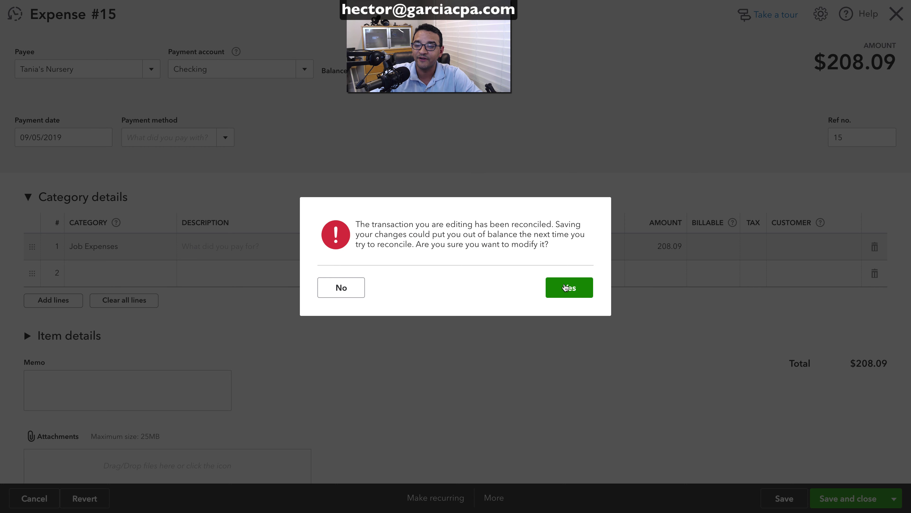
left_click(563, 287)
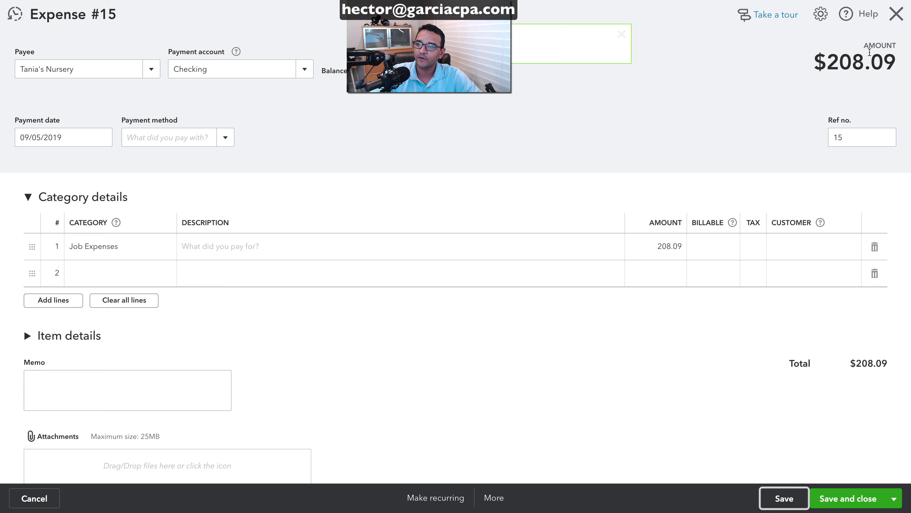
left_click(896, 15)
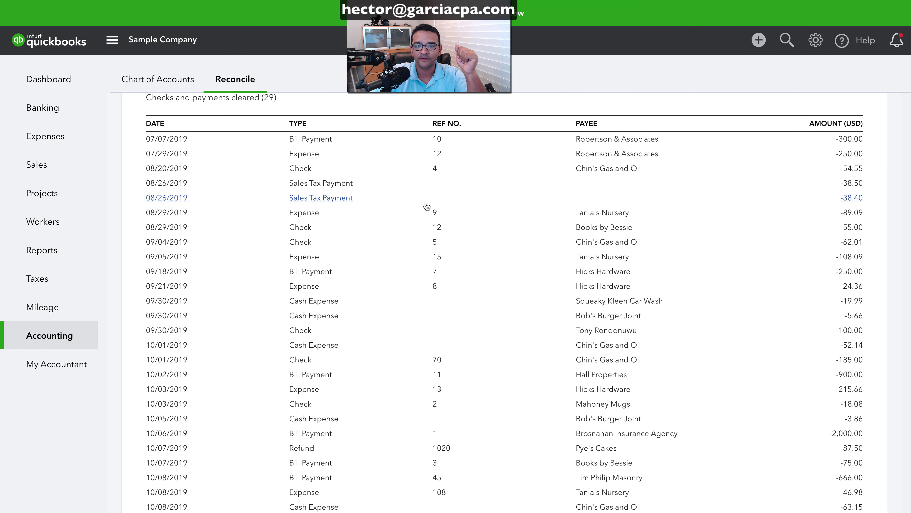
Step: Switch check #4 ($54.55, Chin's Gas and Oil) to Savings and confirm the save
left_click(307, 168)
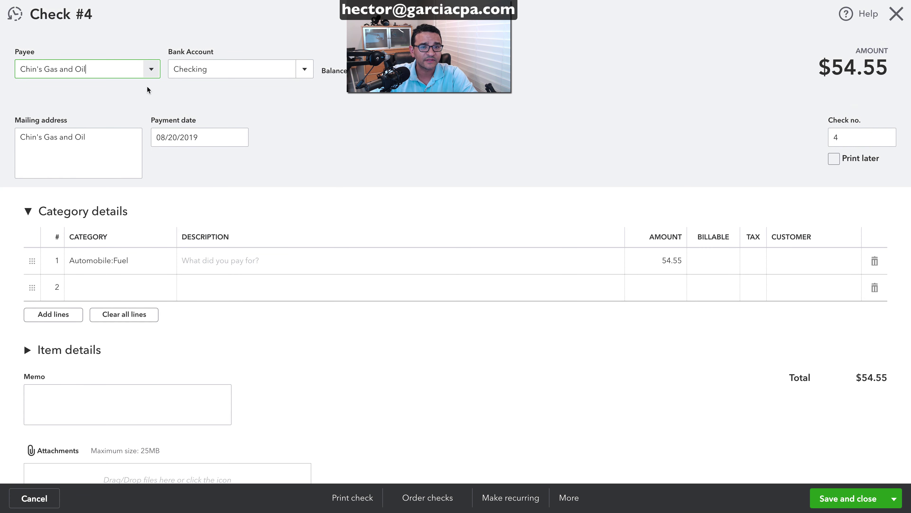
left_click(306, 70)
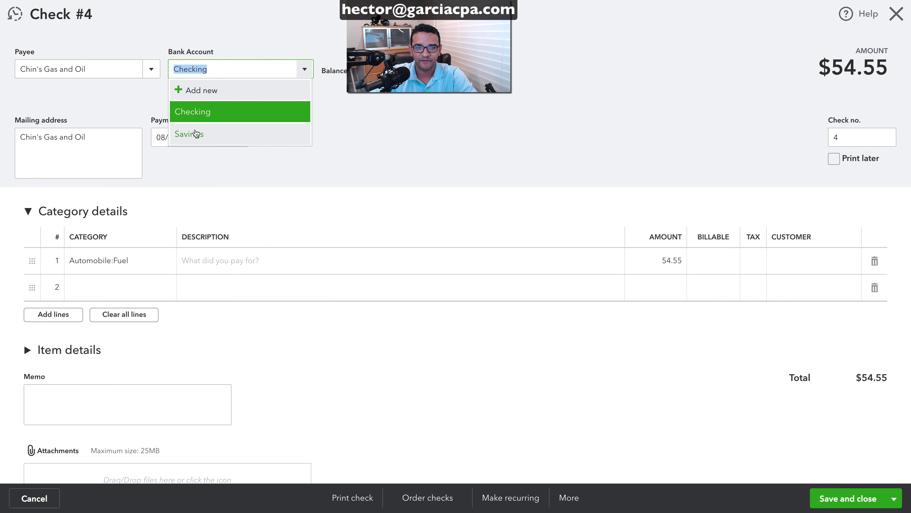
left_click(197, 134)
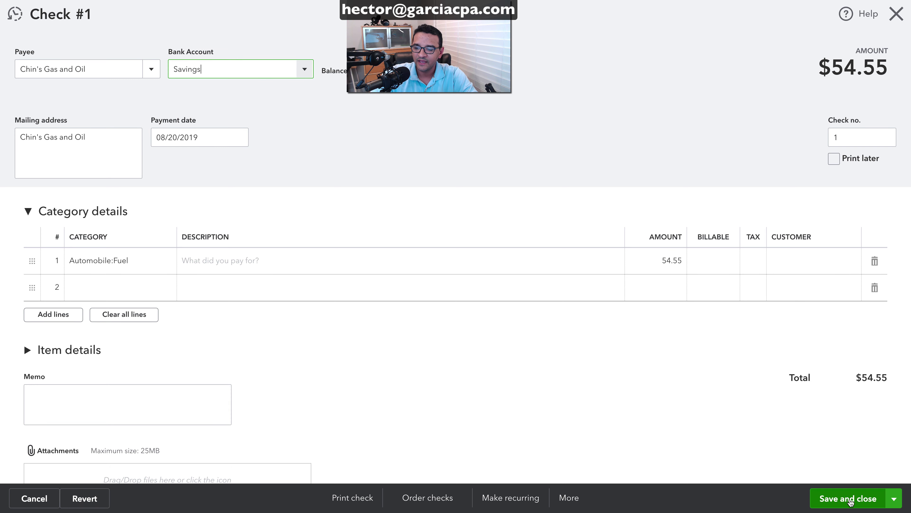
left_click(849, 499)
left_click(570, 288)
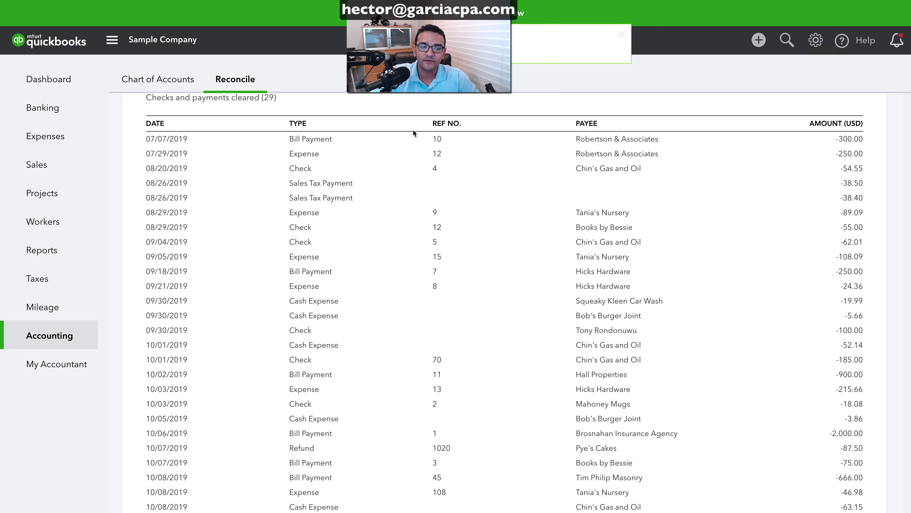
Step: In the Checking register, clear the R status on the 10/23/2019 $900 Mastercard credit
left_click(45, 108)
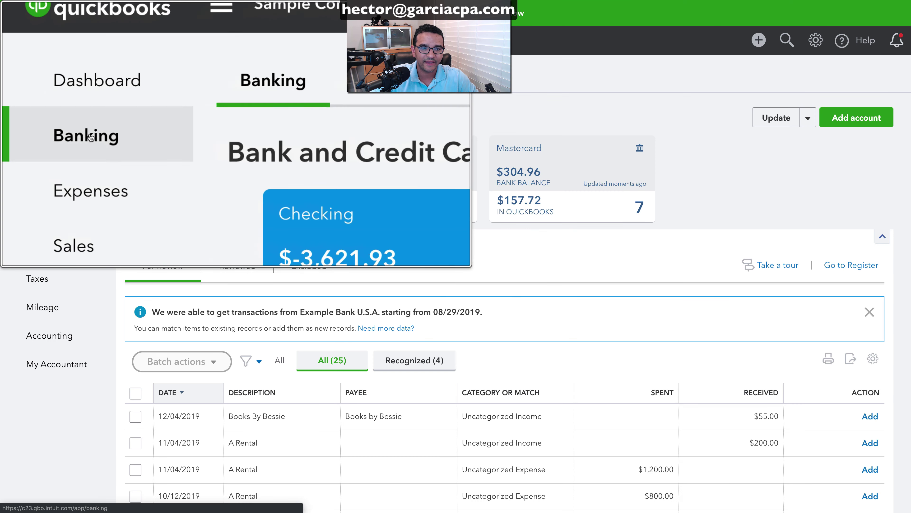
left_click(844, 267)
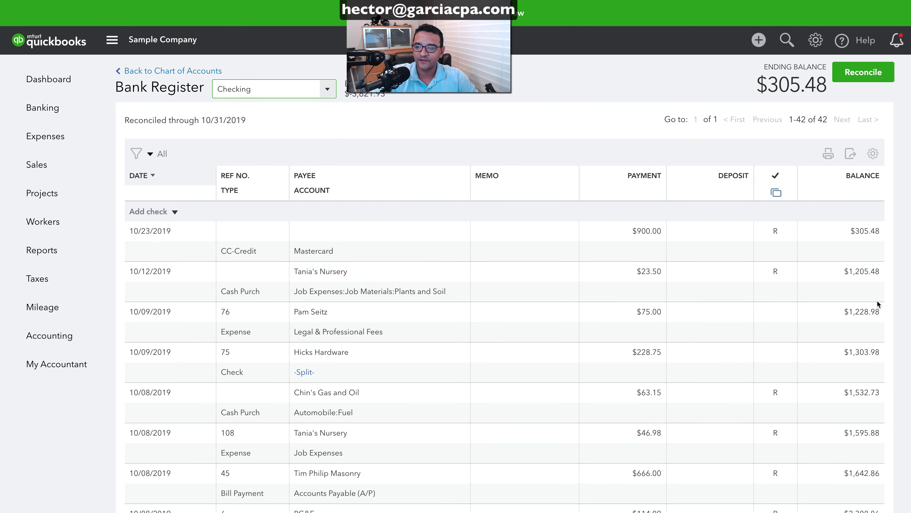
mouse_move(759, 231)
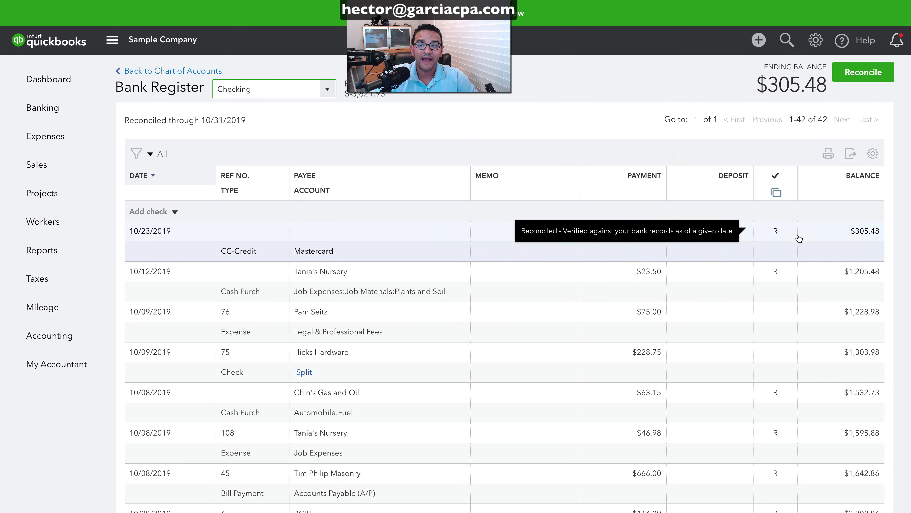
left_click(776, 235)
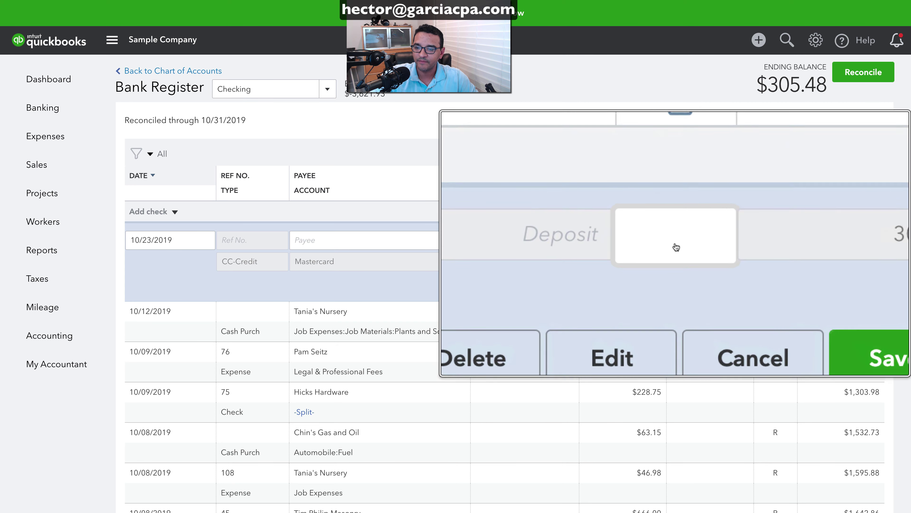
left_click(840, 287)
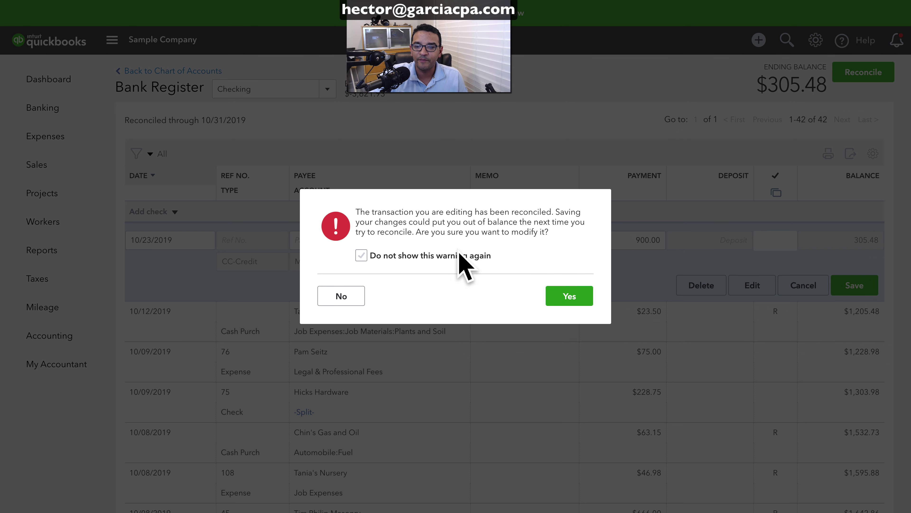
left_click(575, 298)
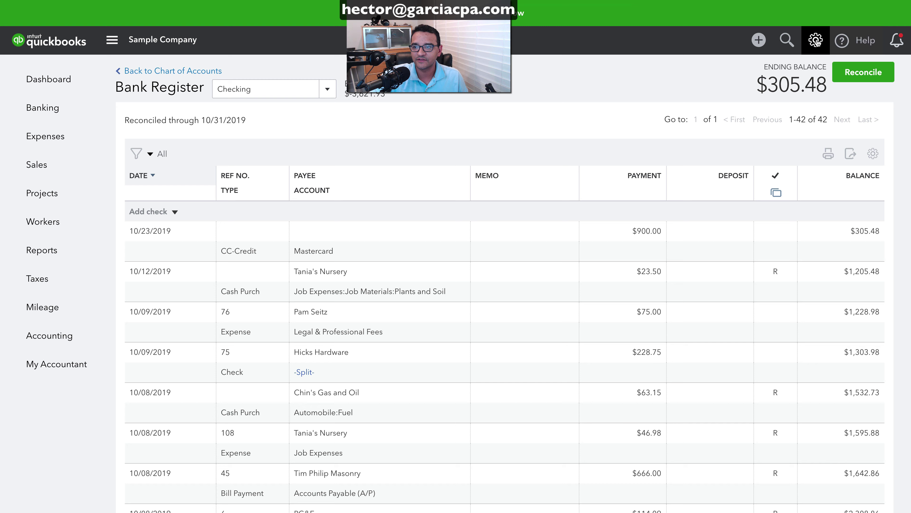
Step: Reopen Reconcile and follow the 'We can help you fix it.' link for the $4.48 difference
left_click(815, 40)
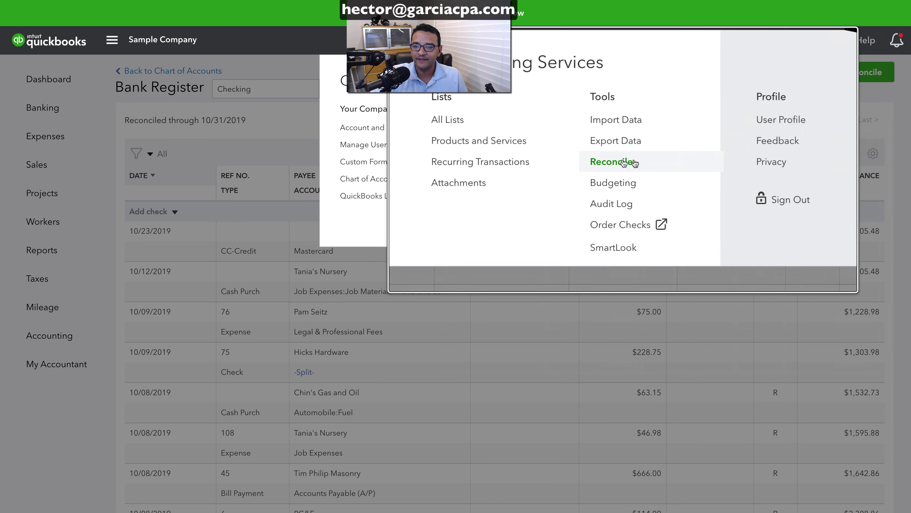
left_click(626, 161)
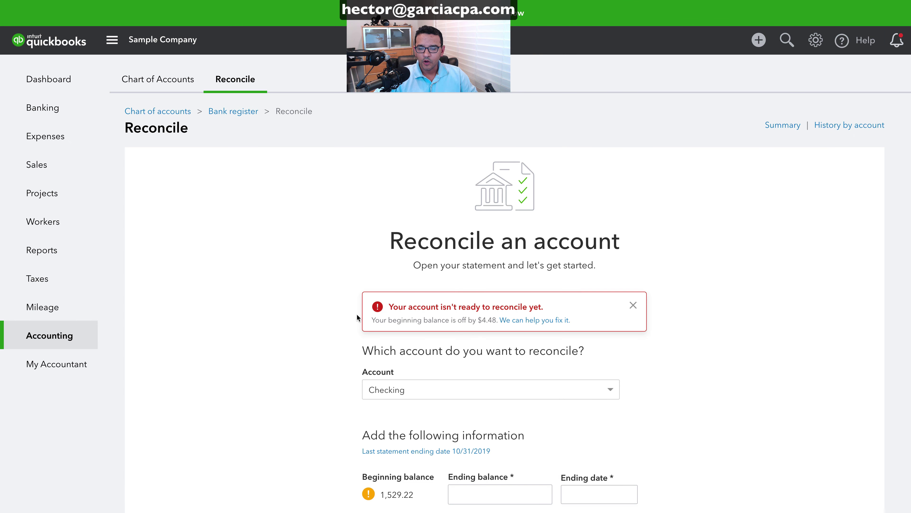
scroll(404, 254, "down", 2)
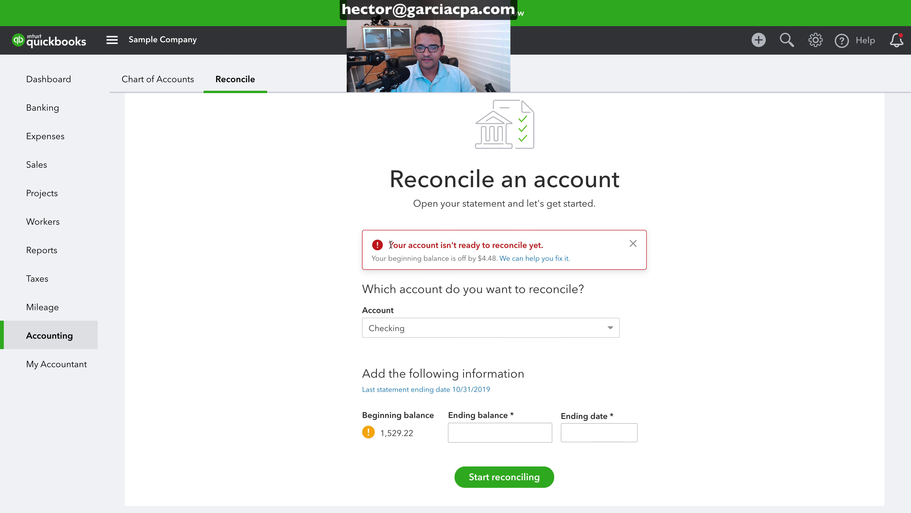
left_click_drag(390, 244, 554, 253)
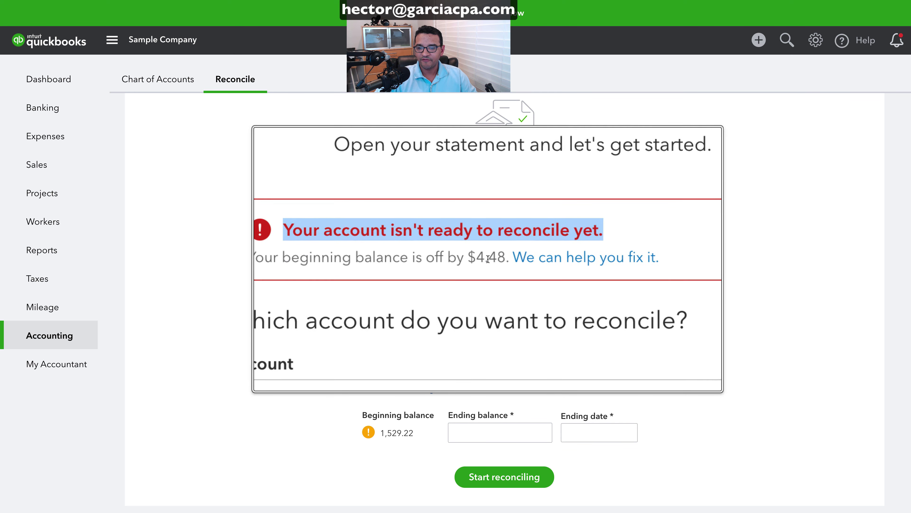
left_click(583, 260)
right_click(589, 255)
key("Escape")
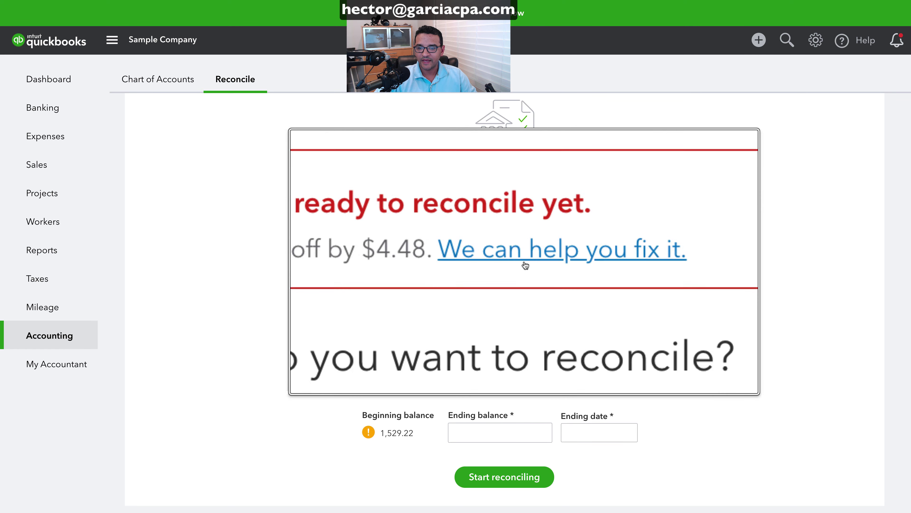
left_click(524, 260)
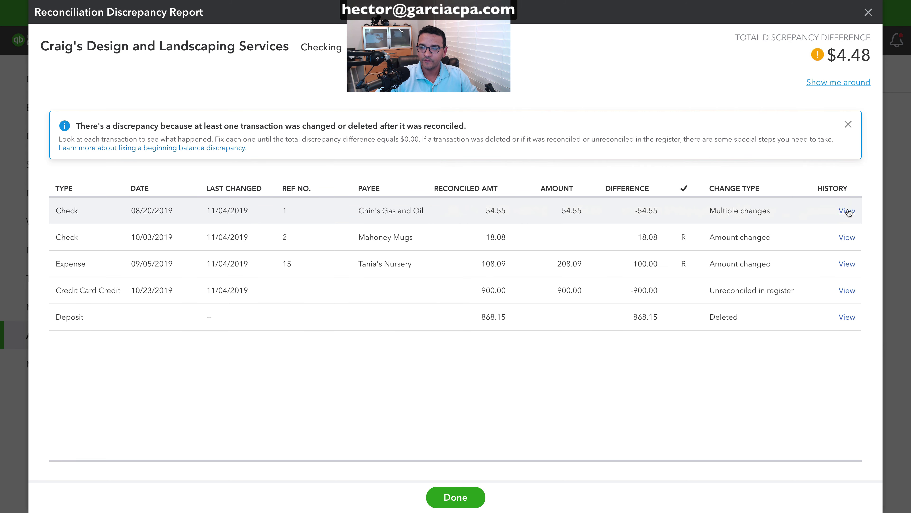
left_click(847, 211)
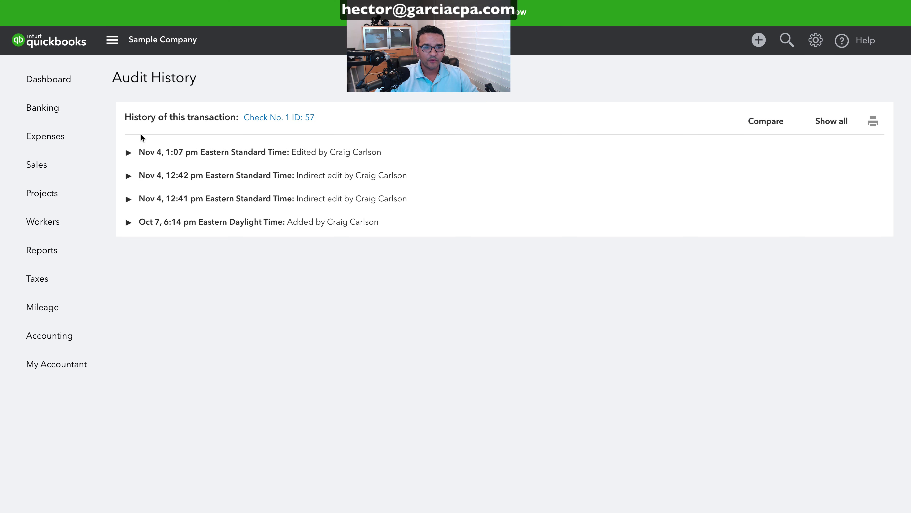
left_click(129, 176)
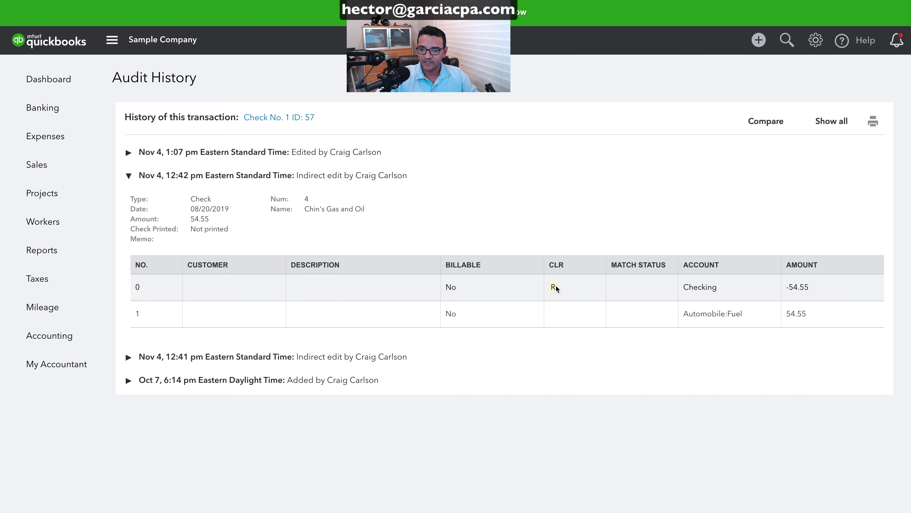
left_click_drag(684, 289, 721, 289)
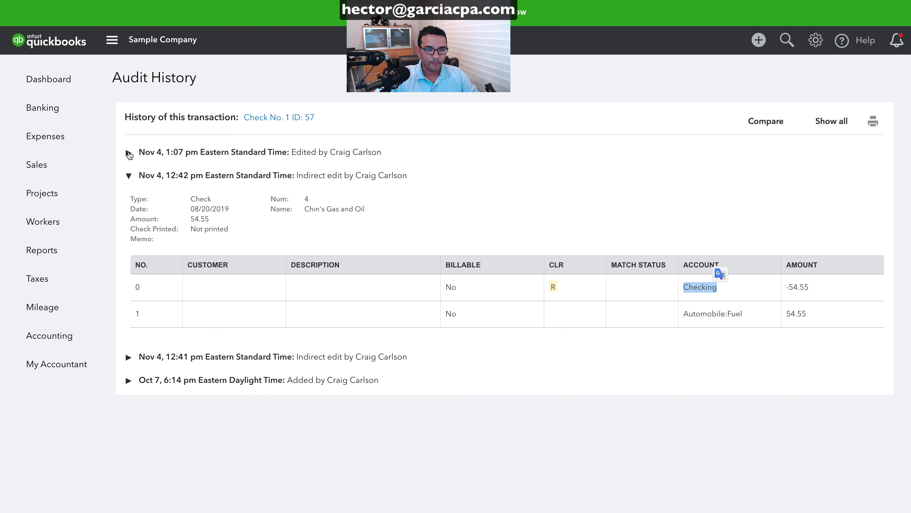
left_click(129, 153)
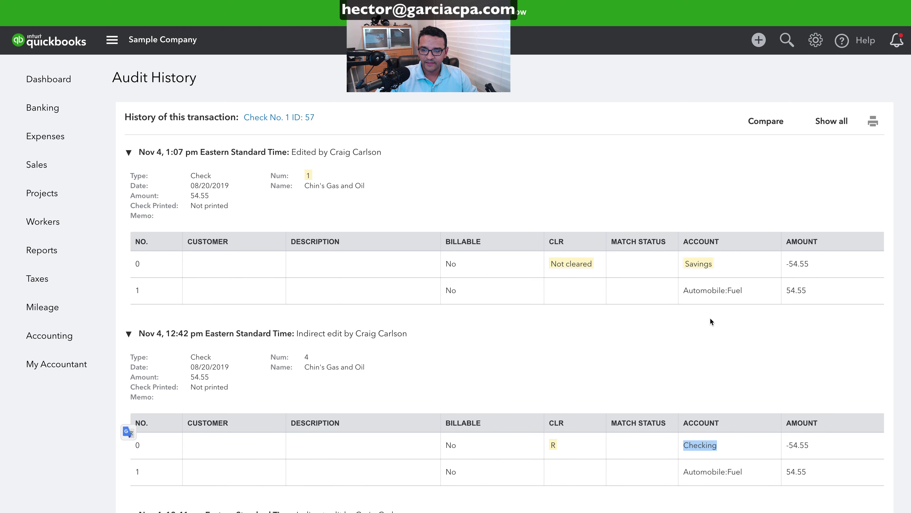
left_click(684, 264)
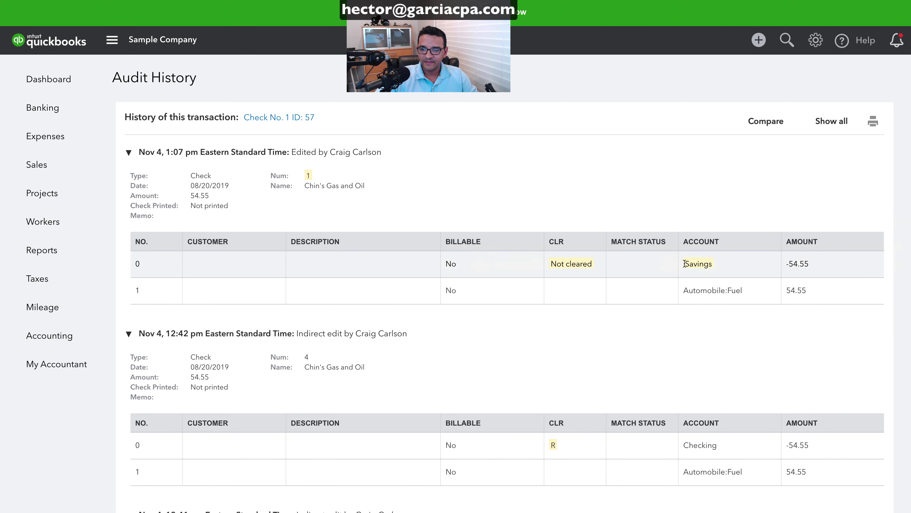
left_click_drag(693, 264, 704, 264)
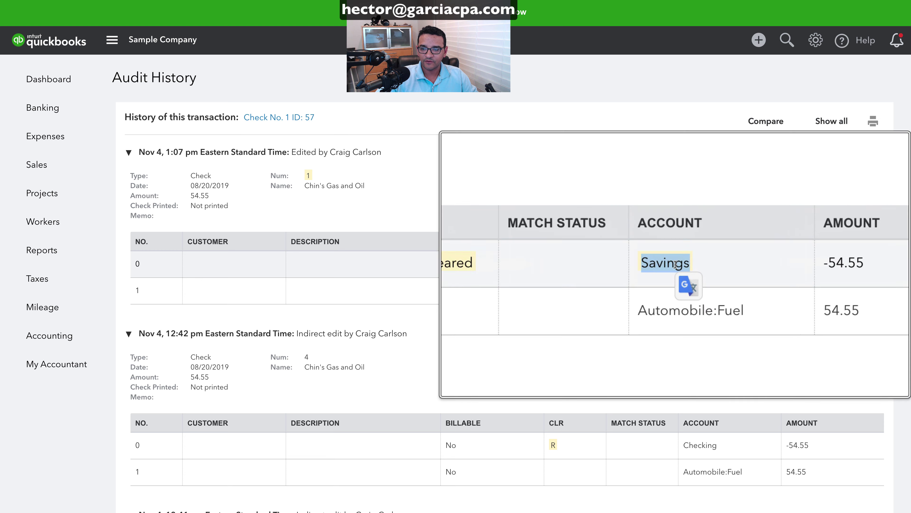
left_click_drag(551, 264, 593, 265)
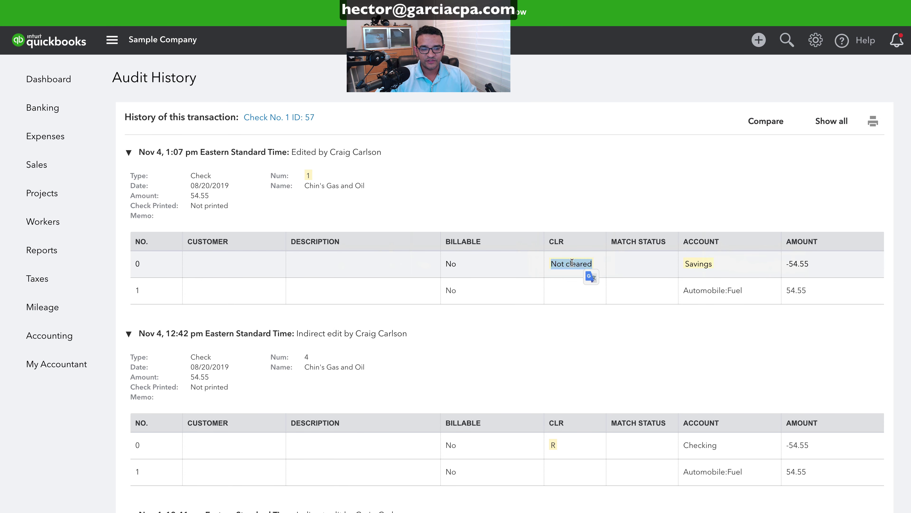
key("ctrl+w")
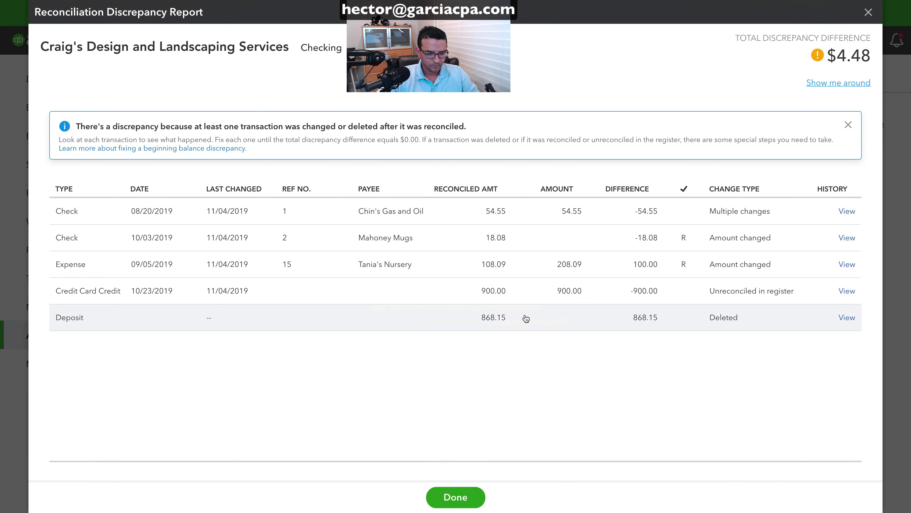
scroll(69, 244, "down", 1)
scroll(69, 243, "up", 1)
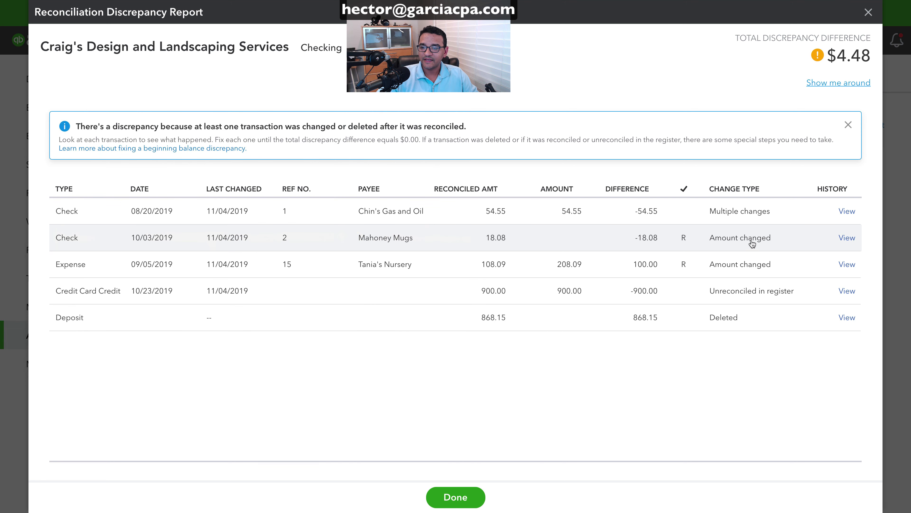
left_click(847, 238)
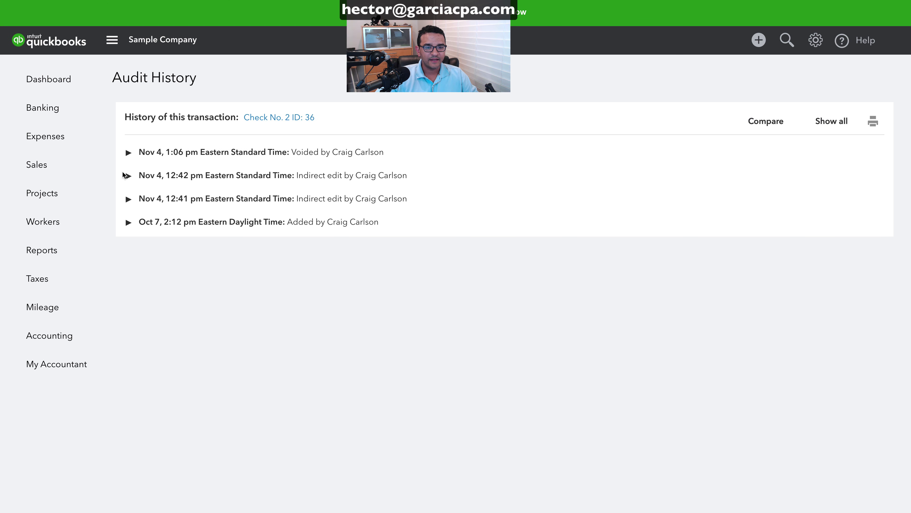
left_click(128, 176)
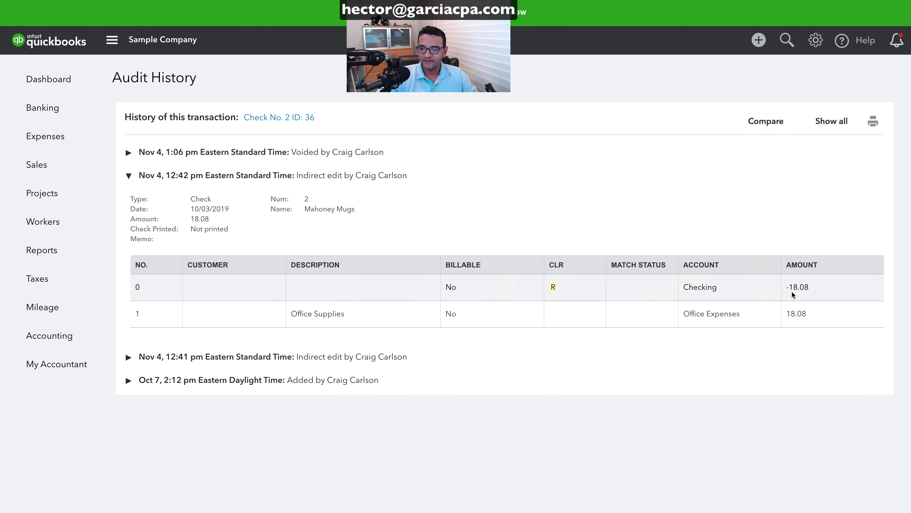
left_click(128, 152)
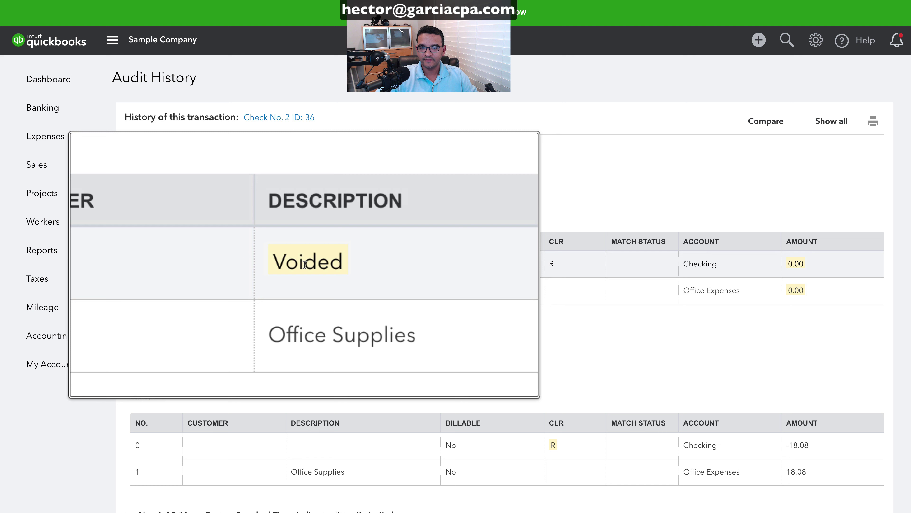
left_click_drag(293, 263, 319, 266)
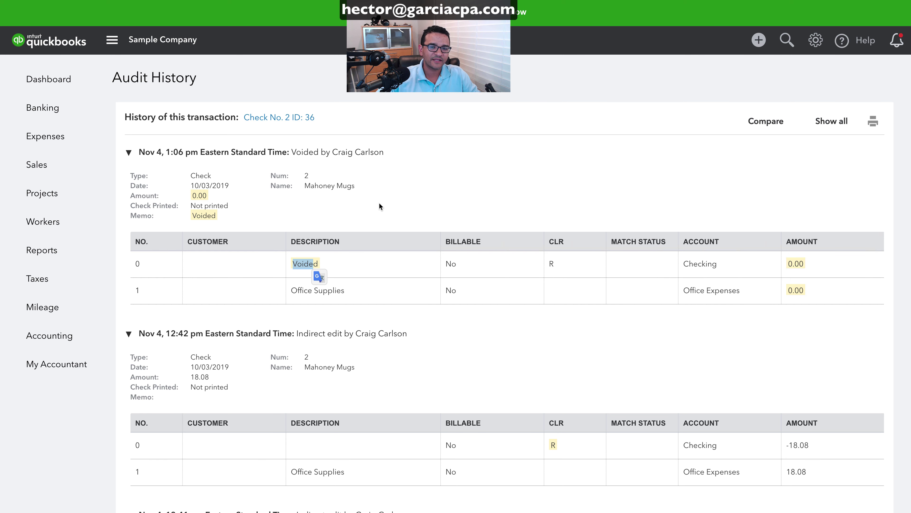
left_click(213, 217)
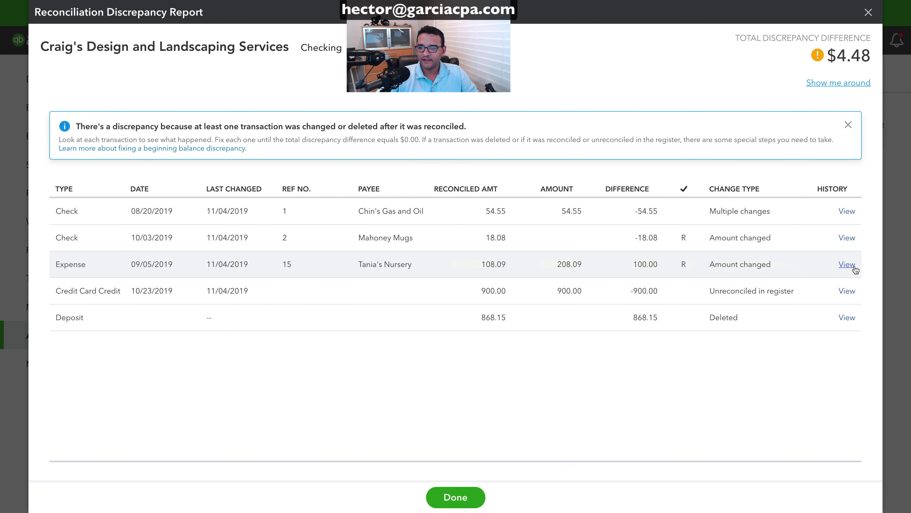
left_click(848, 265)
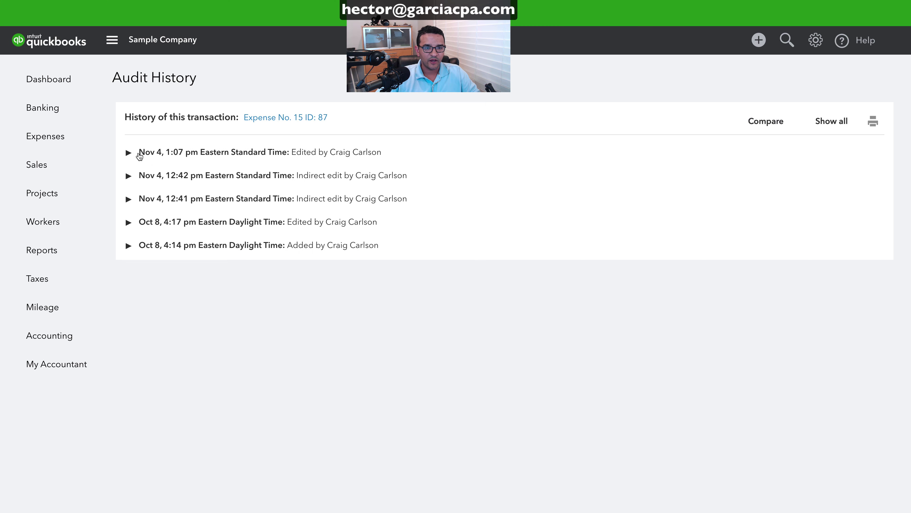
left_click(129, 175)
left_click(129, 153)
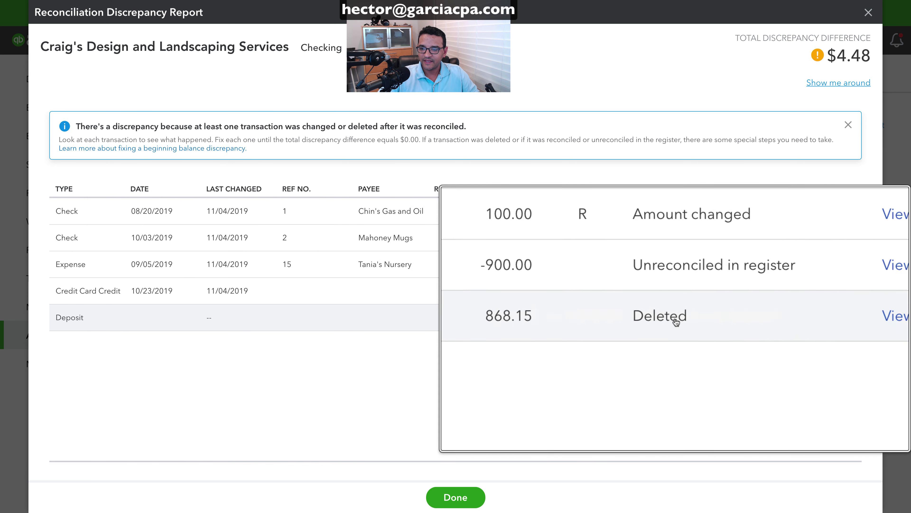
Step: View Deposit 121's history and expand the Nov 4, 12:42 pm entry's payment lines
left_click(851, 319)
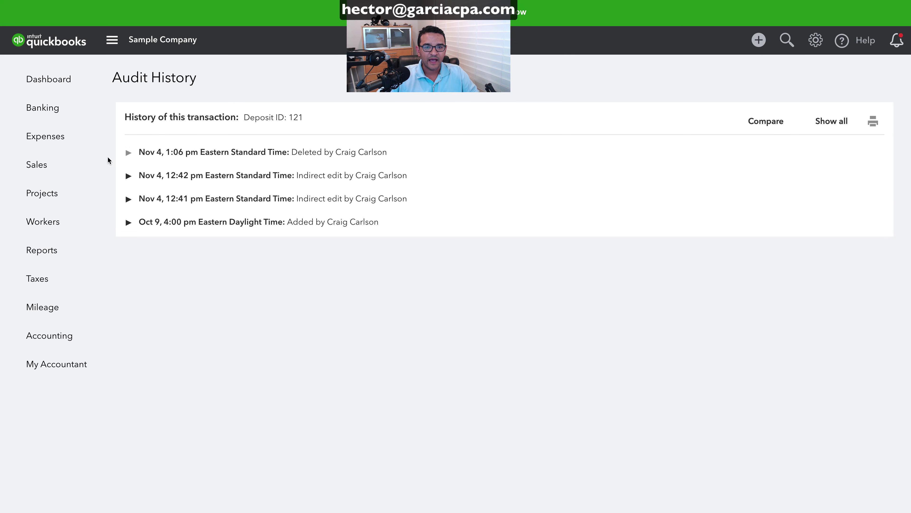
left_click(128, 176)
scroll(339, 225, "down", 3)
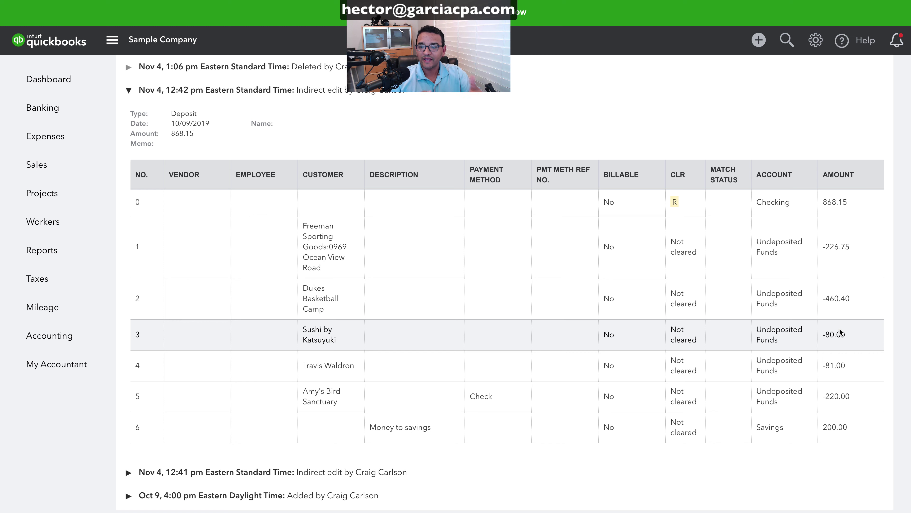
scroll(841, 332, "up", 2)
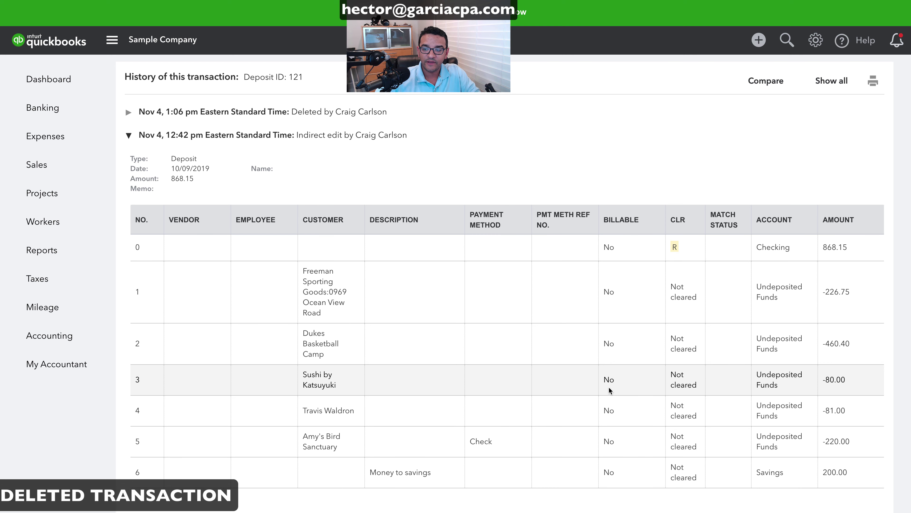
left_click_drag(315, 273, 335, 479)
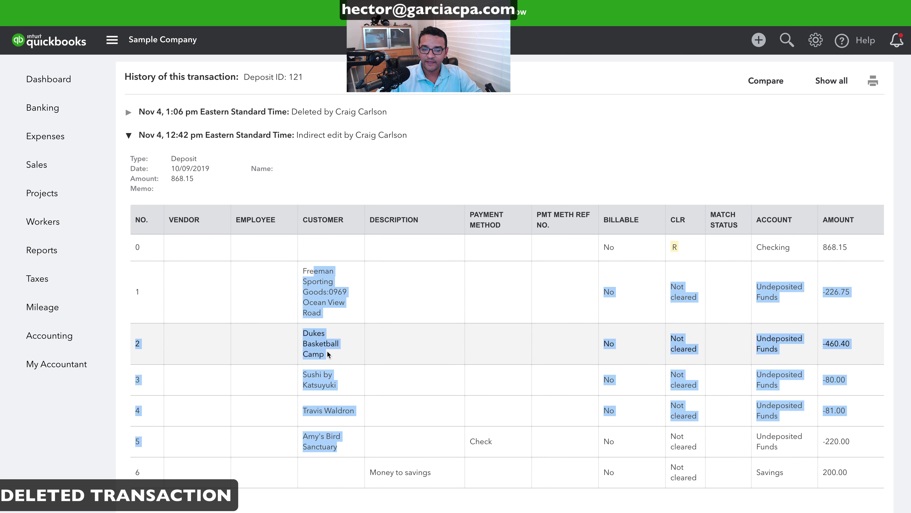
left_click(321, 305)
scroll(322, 310, "up", 2)
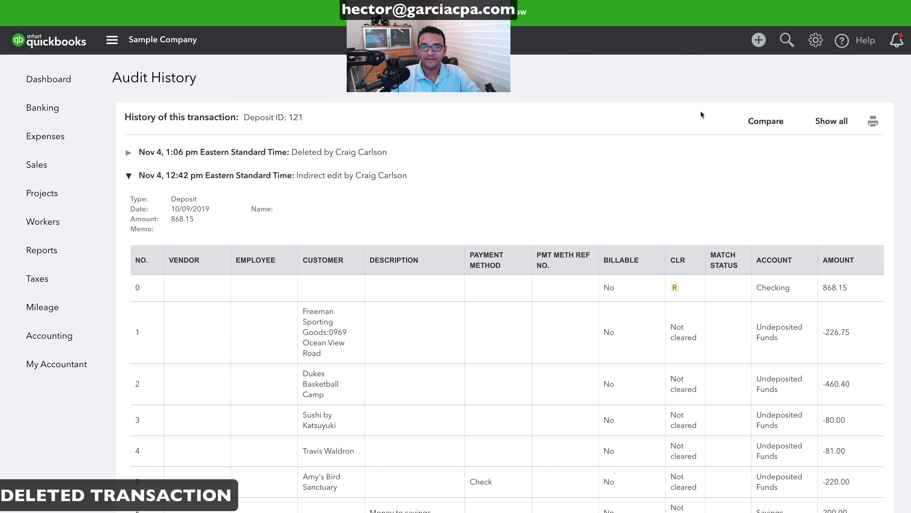
left_click(819, 43)
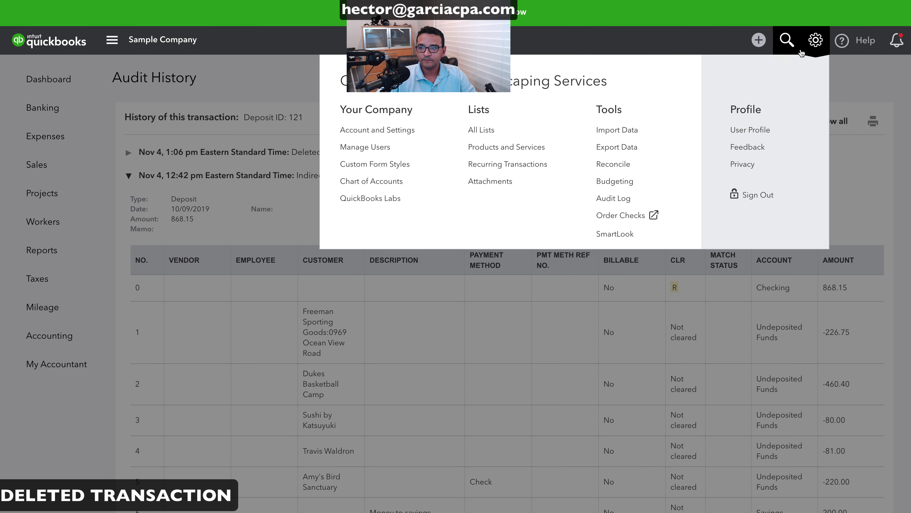
Step: Start a new bank deposit dated 10/09/2019
left_click(816, 41)
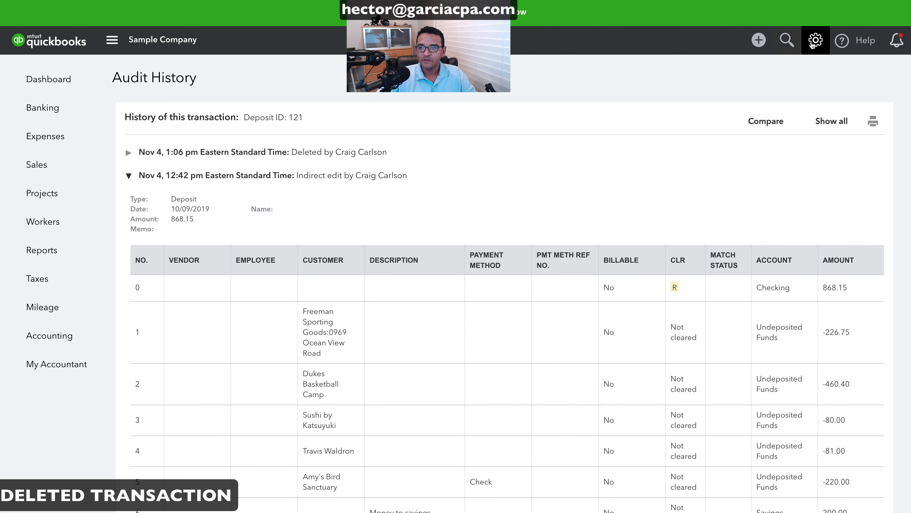
left_click(755, 40)
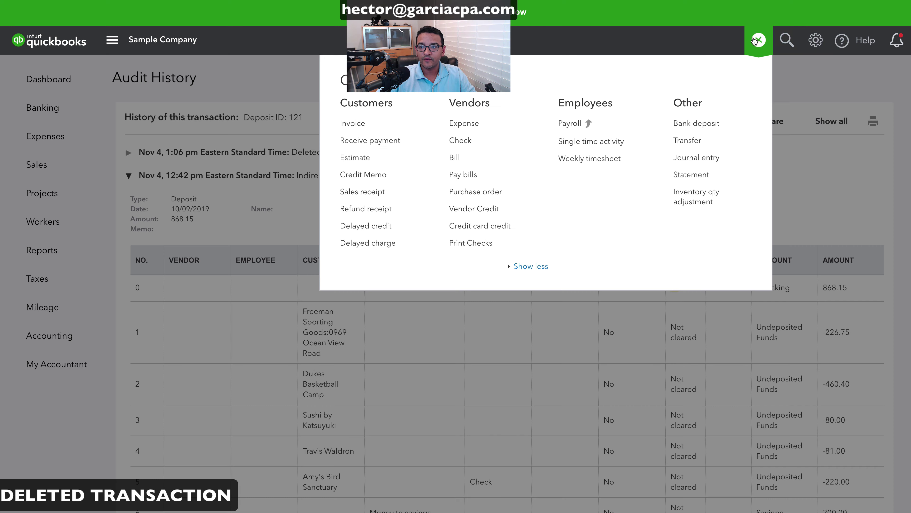
left_click(698, 122)
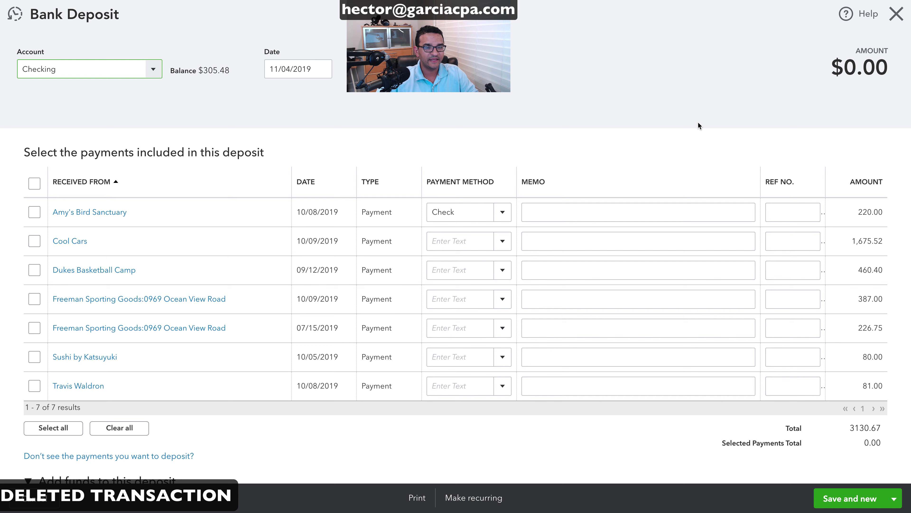
left_click(283, 69)
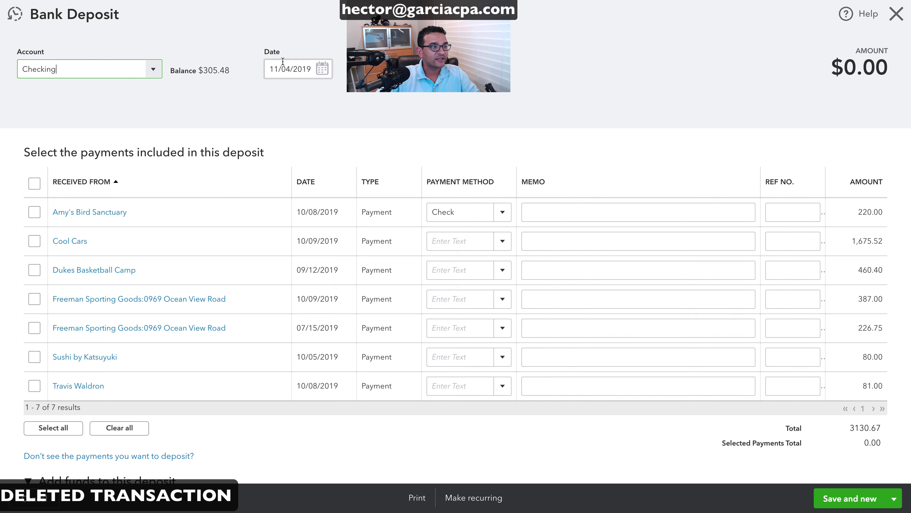
left_click(298, 69)
type("10/0")
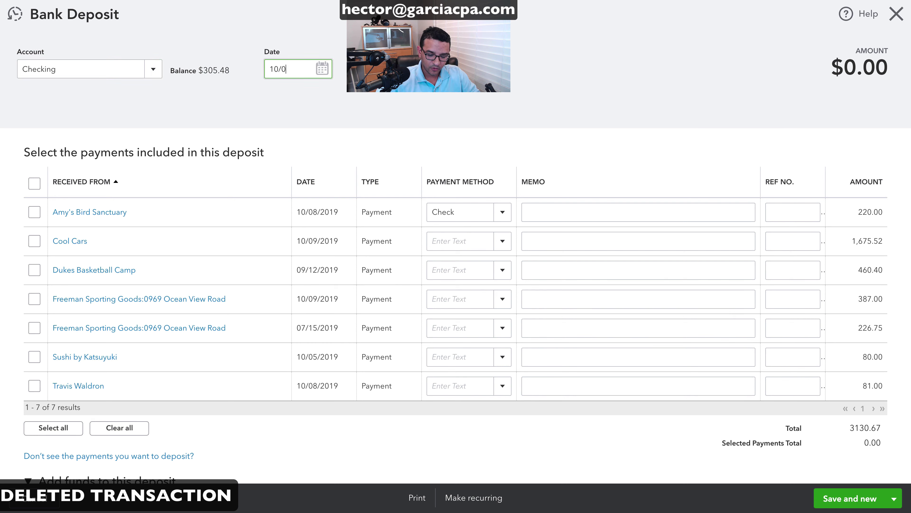
type("9/2019")
left_click(93, 13)
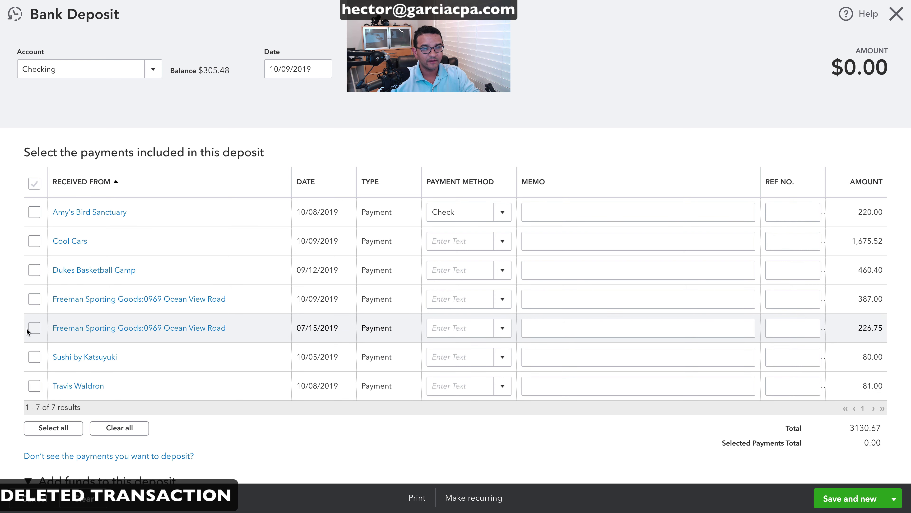
Step: Tick the Freeman Sporting Goods payment and add a Savings line of -200.00
left_click(35, 328)
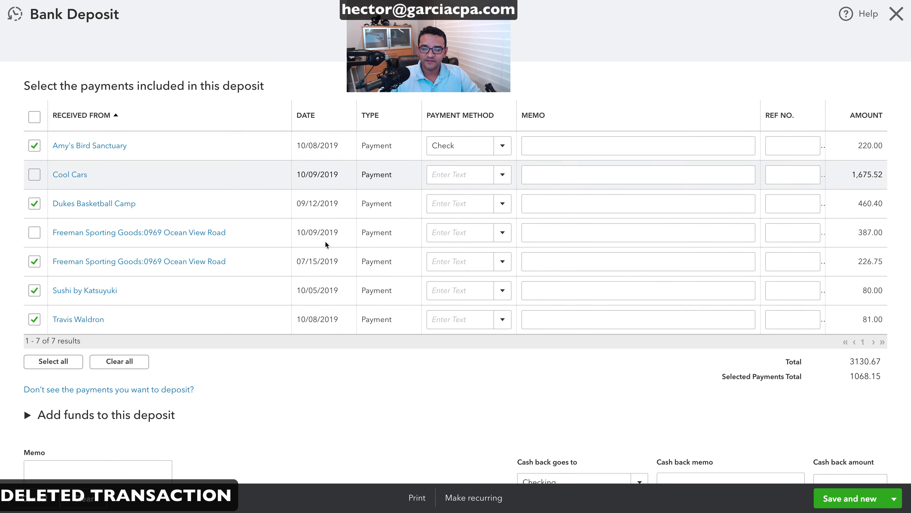
scroll(445, 349, "down", 2)
scroll(447, 350, "down", 3)
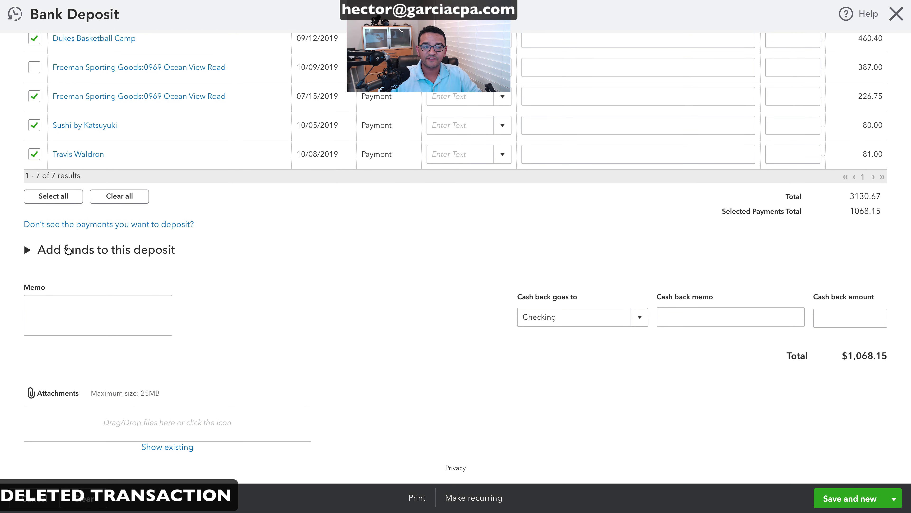
left_click(68, 250)
scroll(646, 284, "up", 1)
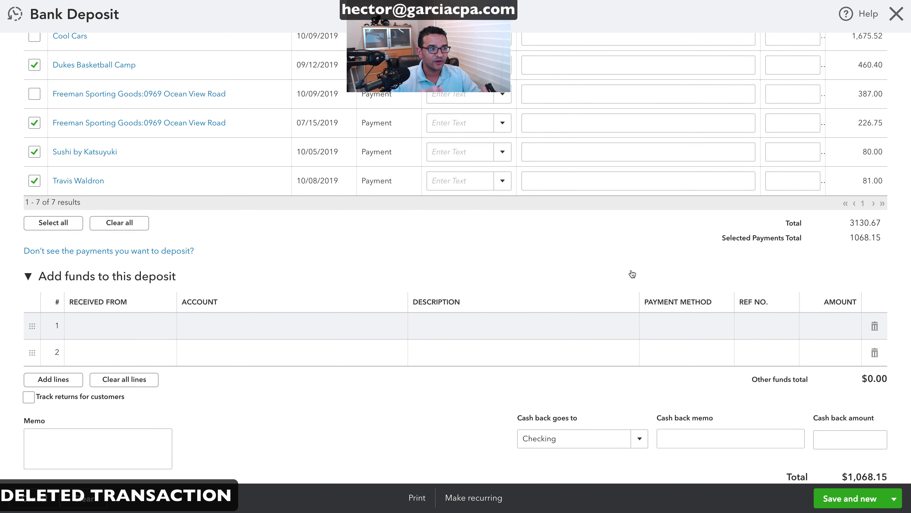
left_click(251, 334)
type("sav")
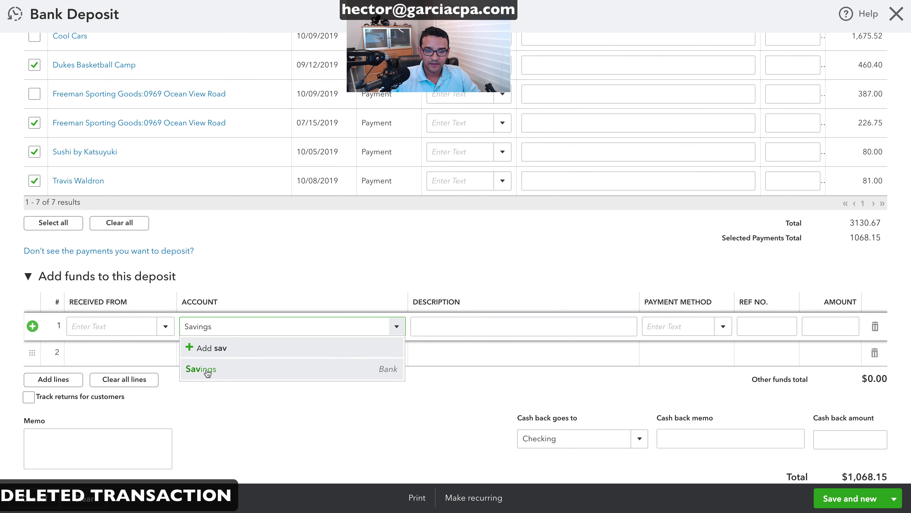
left_click(197, 369)
left_click(834, 329)
type("-200")
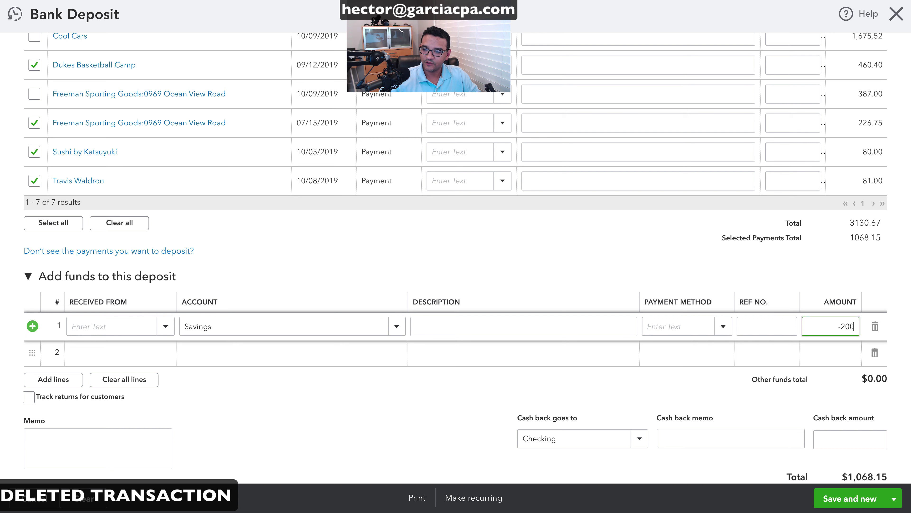
key("Tab")
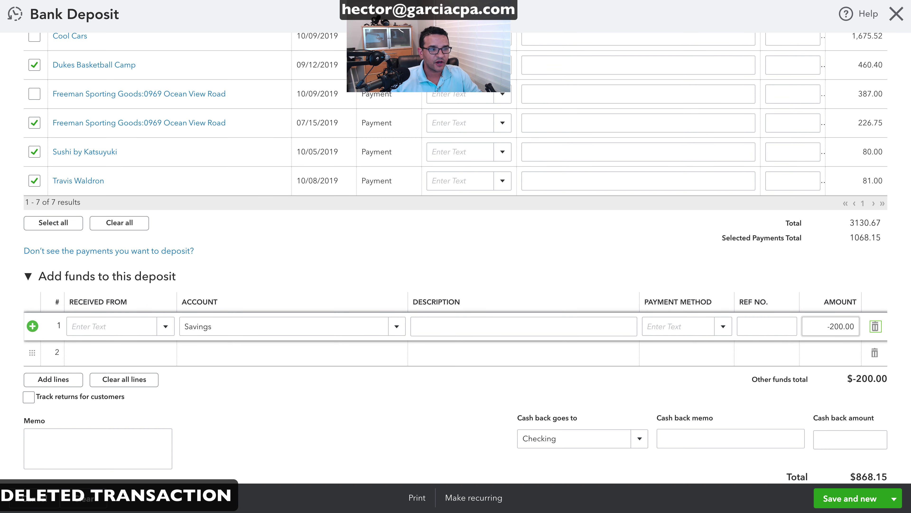
Step: Check the $868.15 deposit total, then save and close the deposit
scroll(830, 326, "up", 5)
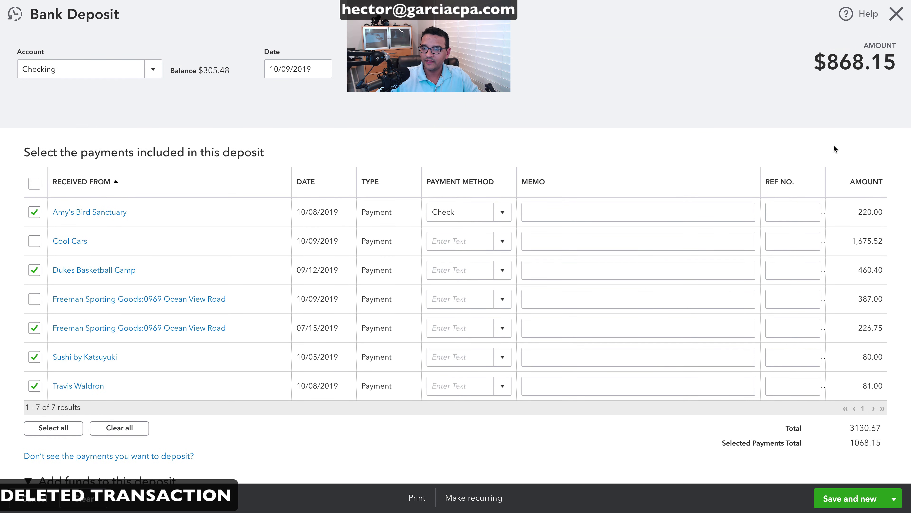
left_click_drag(818, 60, 905, 64)
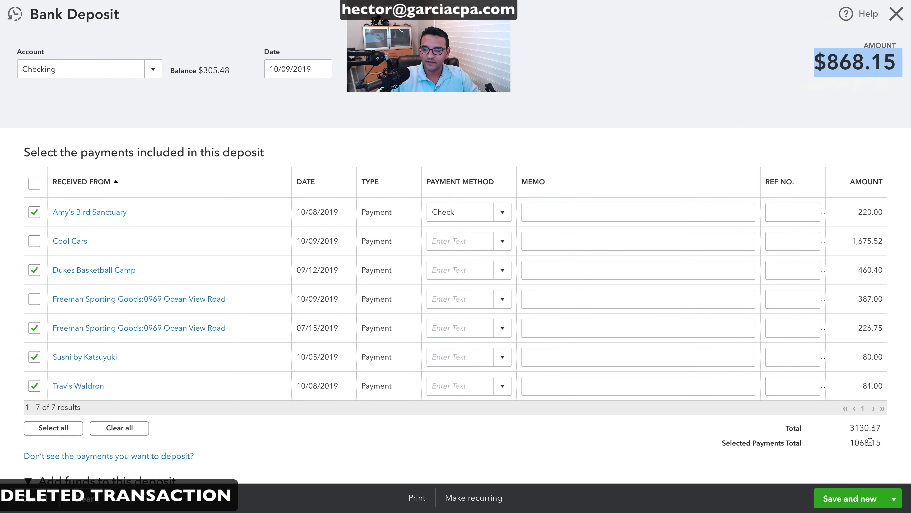
left_click(894, 498)
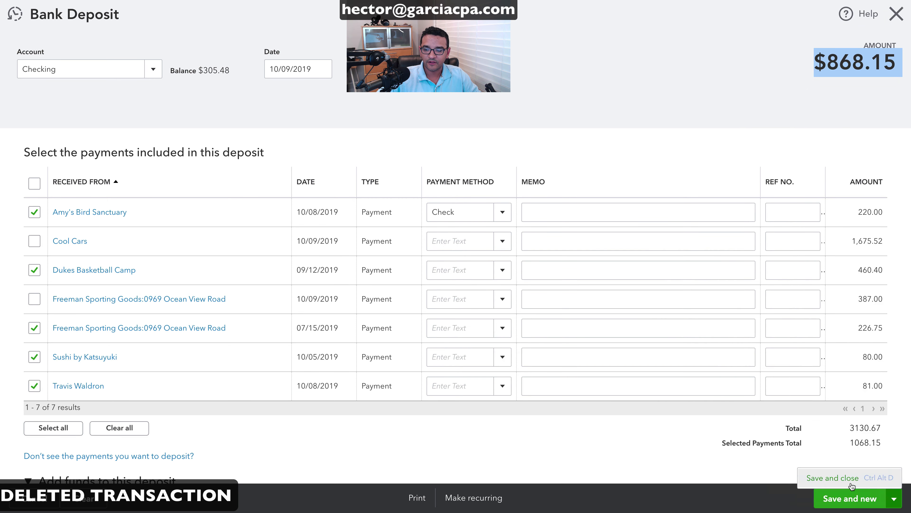
left_click(852, 484)
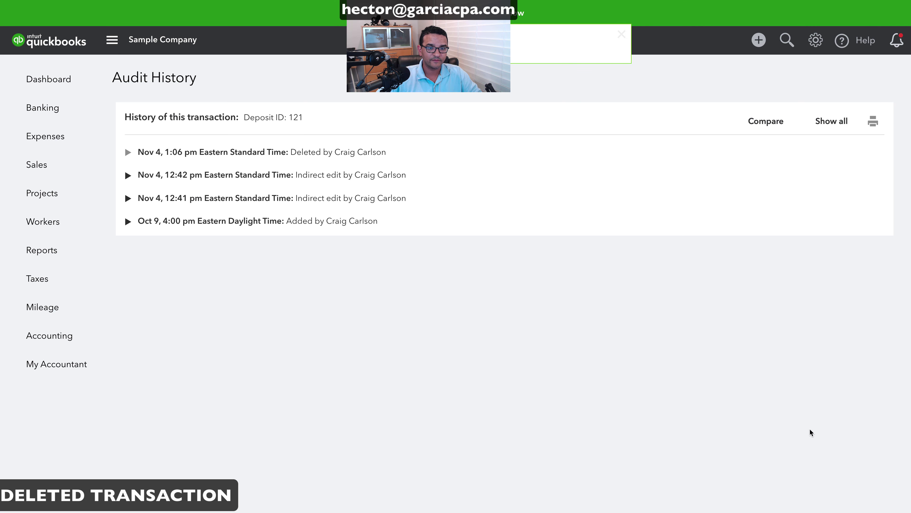
Step: Reopen the $4.48 Checking discrepancy report and view the 900.00 credit card credit's history
left_click(816, 40)
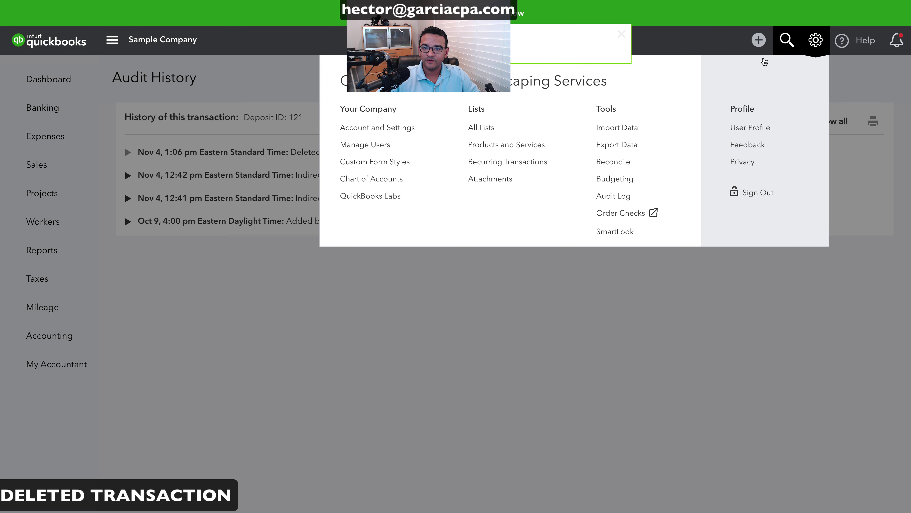
left_click(615, 163)
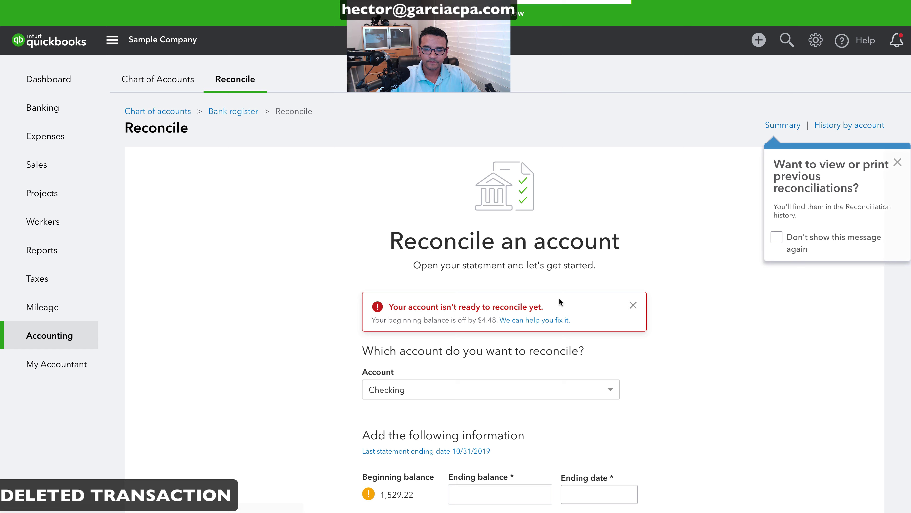
left_click(544, 320)
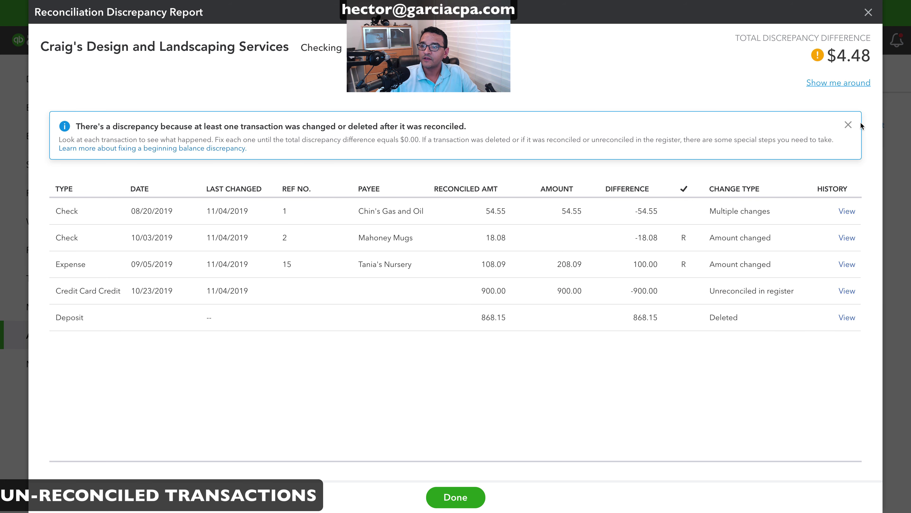
left_click(847, 291)
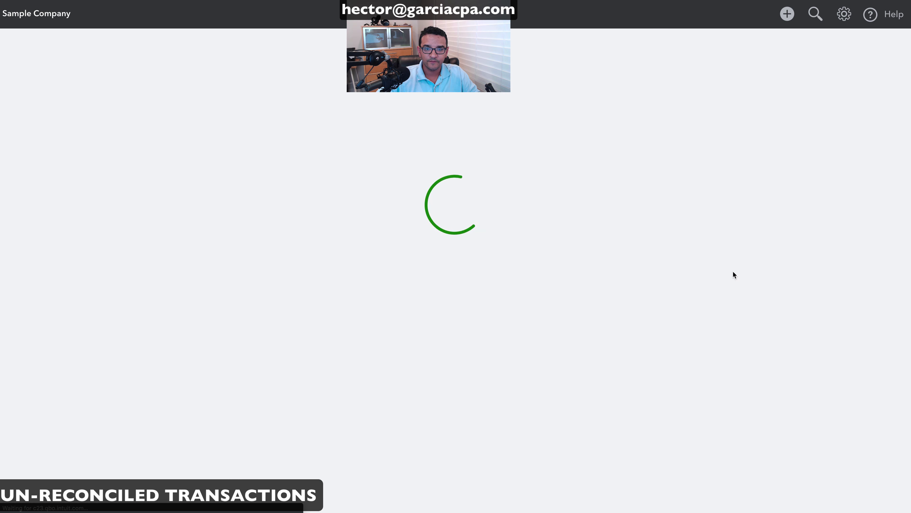
Step: Review Credit Card Credit 139's date and 900.00 amount, close it unchanged, and go to Banking
left_click(286, 119, "super")
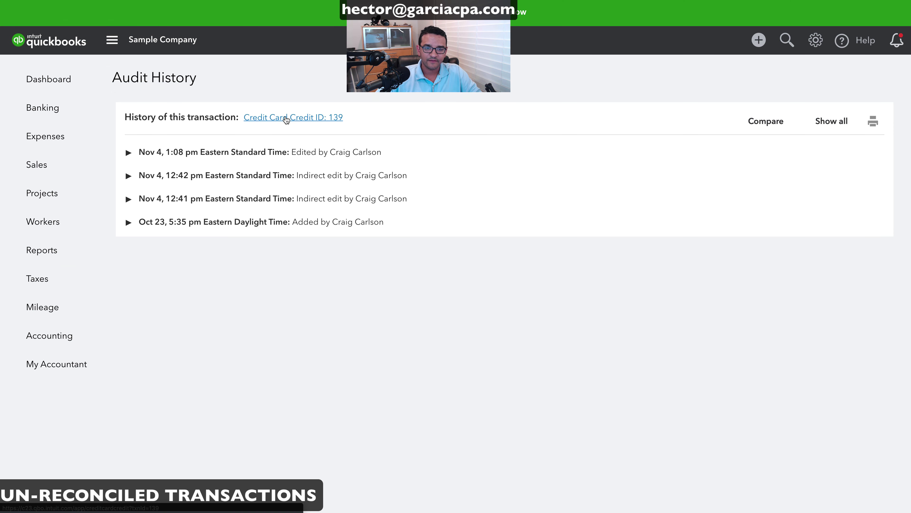
left_click(286, 118)
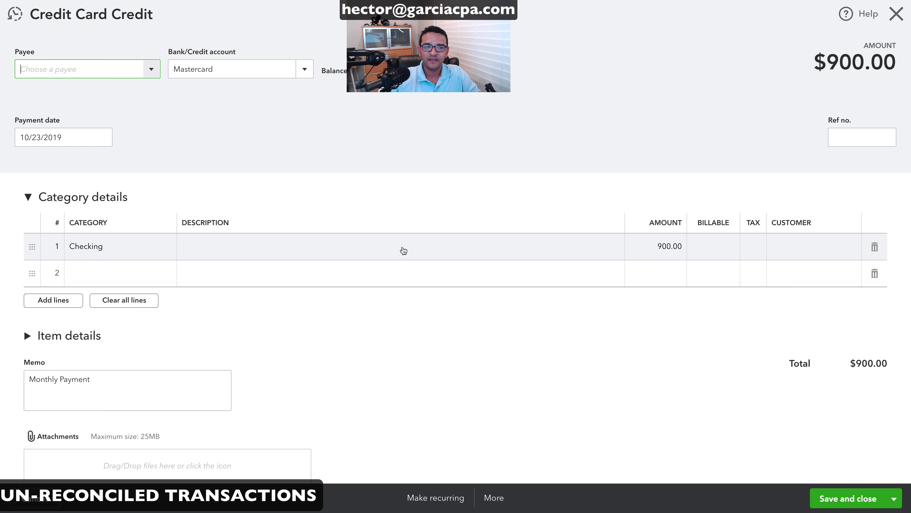
left_click(66, 142)
left_click(667, 248)
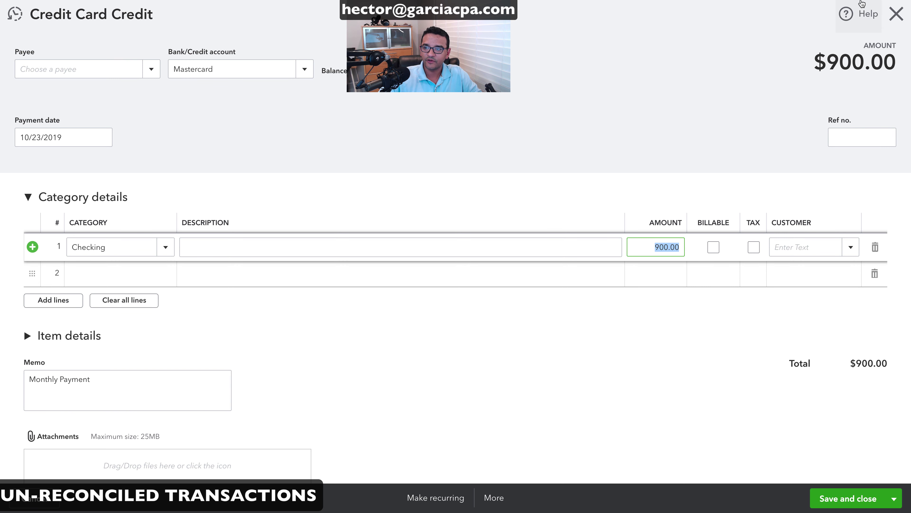
left_click(906, 9)
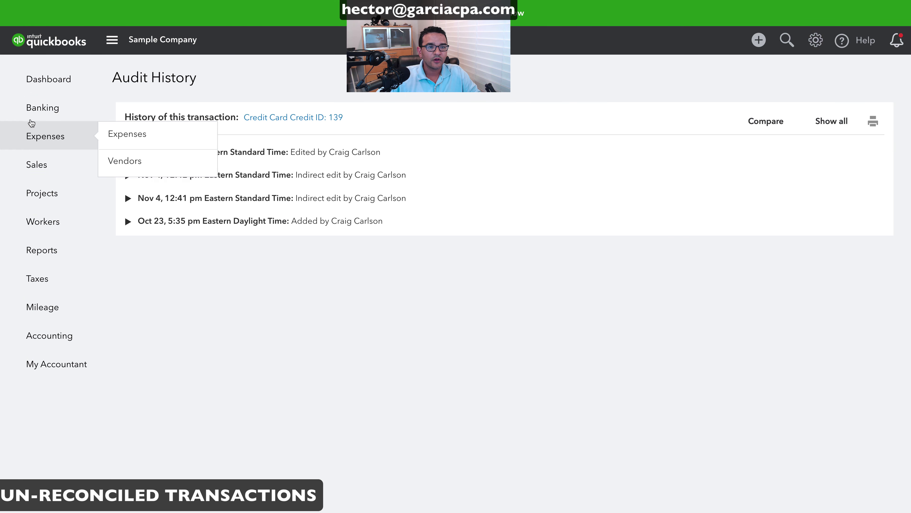
left_click(36, 118)
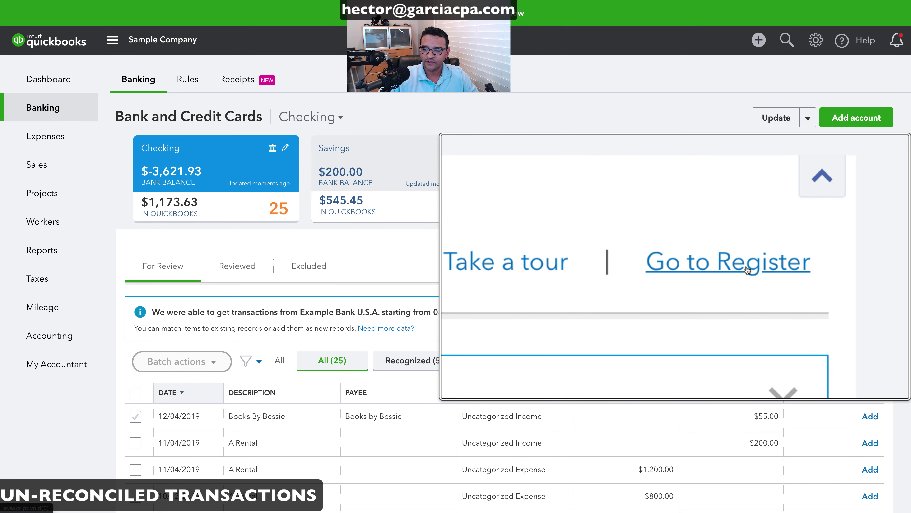
Step: Open the Checking register, dismissing the tour and closing the filter options
left_click(858, 268)
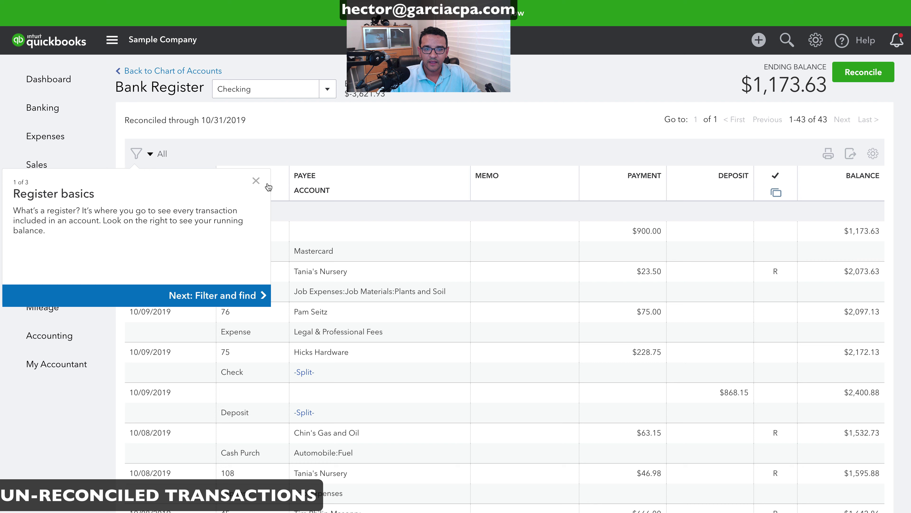
left_click(256, 183)
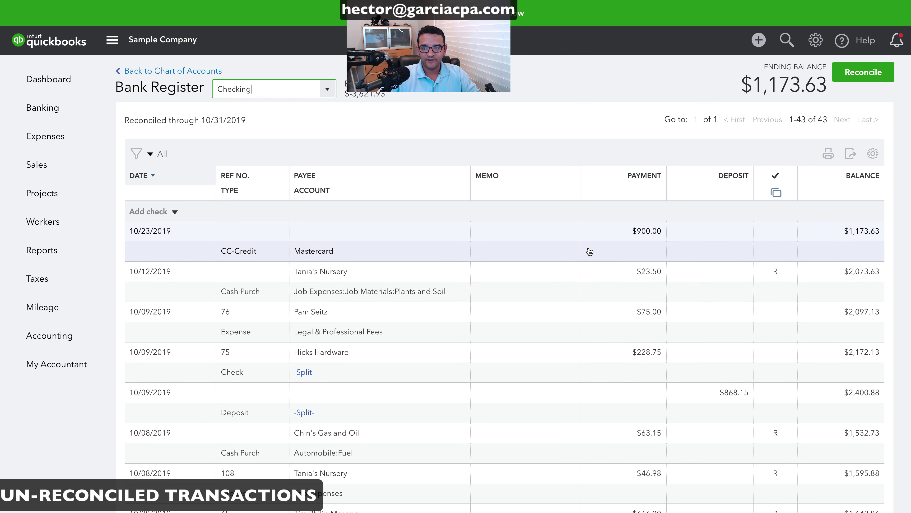
left_click(137, 154)
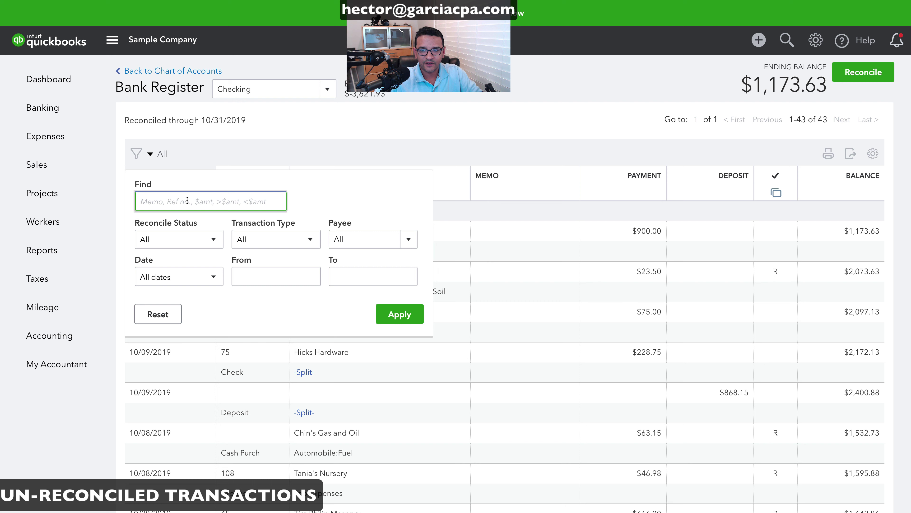
left_click(443, 103)
Step: Set the 10/23/2019 $900.00 Mastercard credit's status to R and confirm saving
left_click(772, 240)
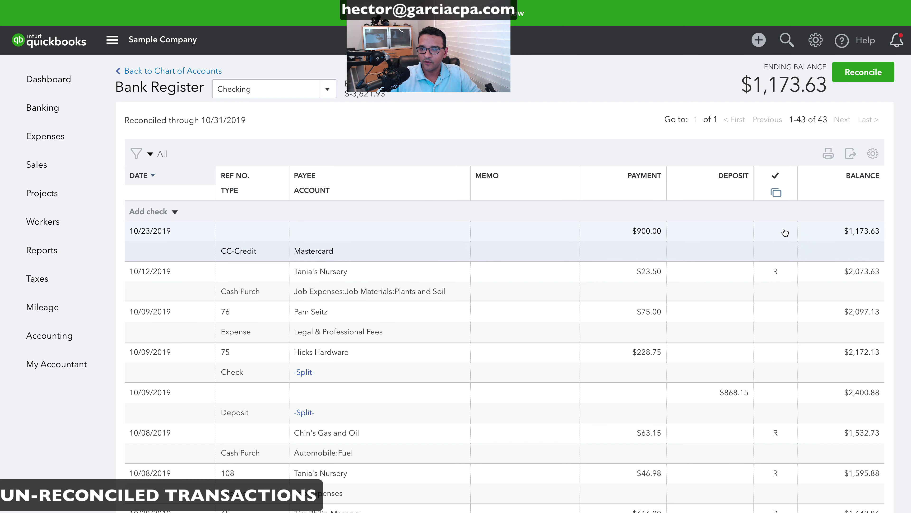
left_click(776, 247)
left_click(776, 247)
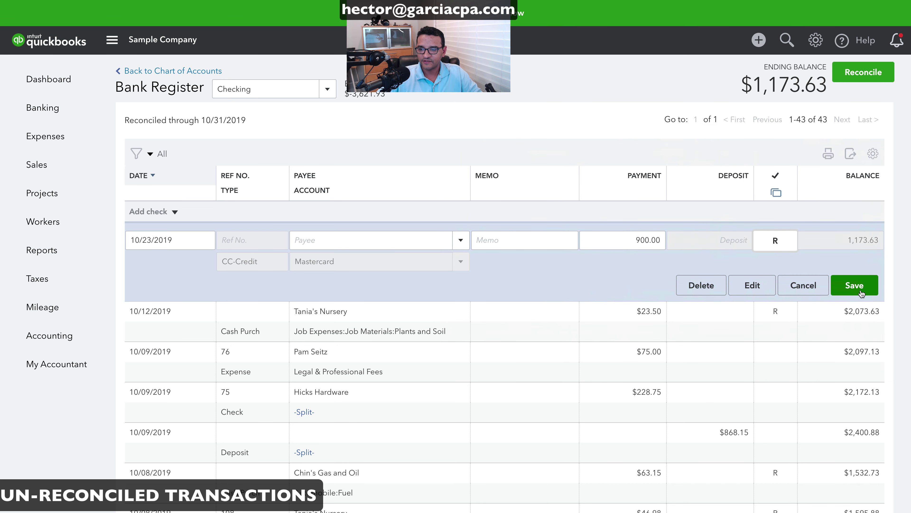
left_click(854, 285)
left_click(554, 301)
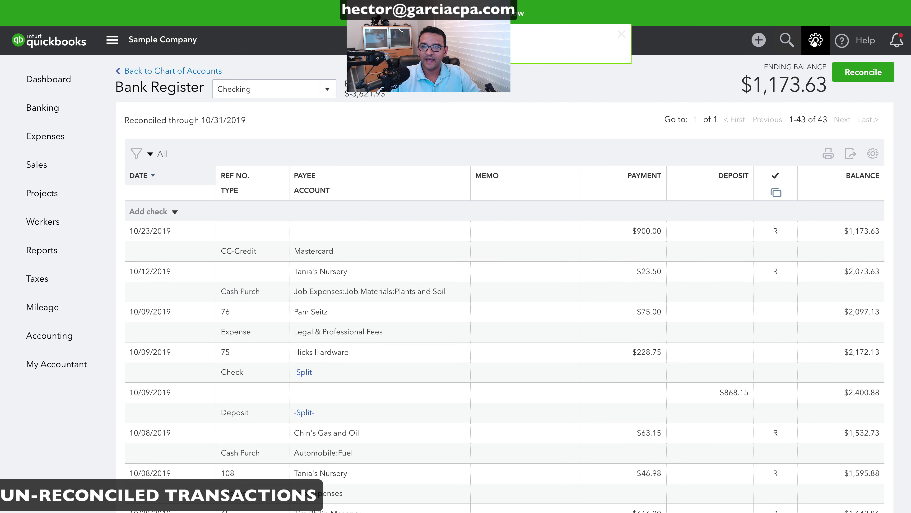
Step: Reopen Reconcile for Checking and open the $-895.52 beginning balance discrepancy report
left_click(815, 40)
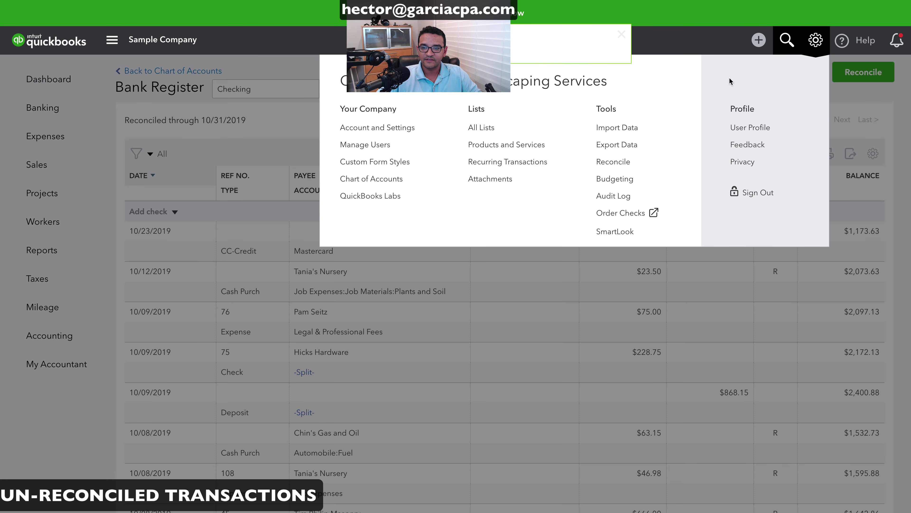
left_click(622, 163)
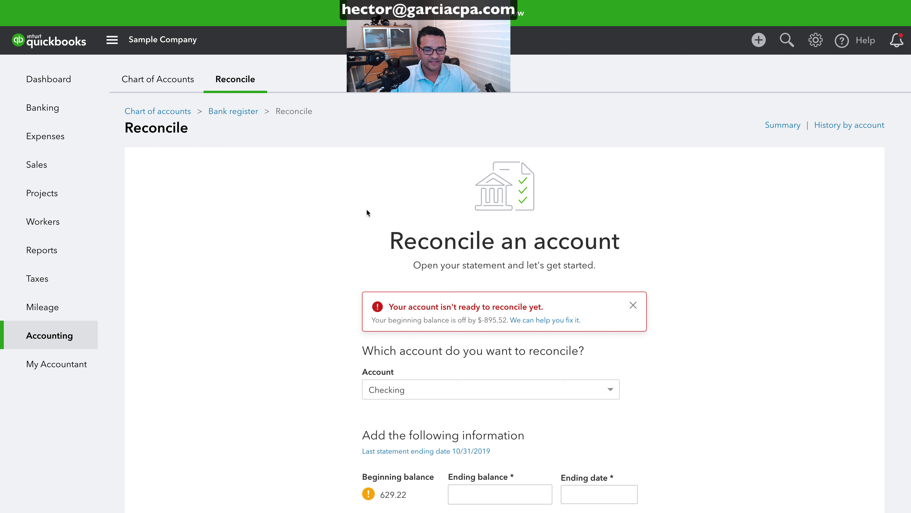
left_click(547, 321)
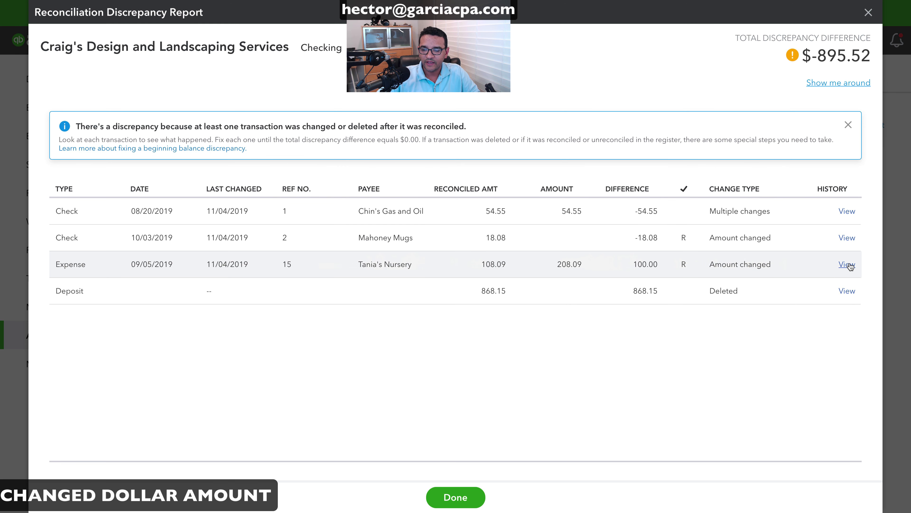
Step: Change Tania's Nursery expense #15 line amount from 208.09 to 108.09 and confirm saving
left_click(847, 264)
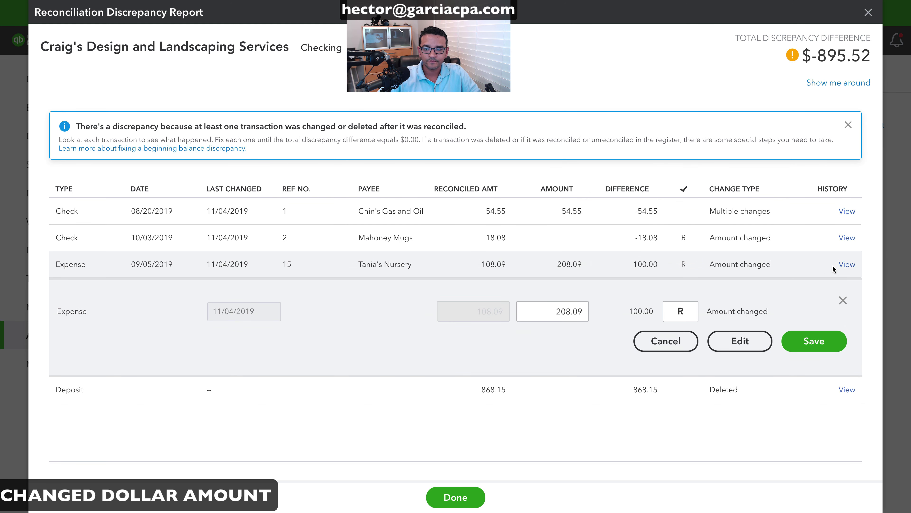
left_click(753, 341)
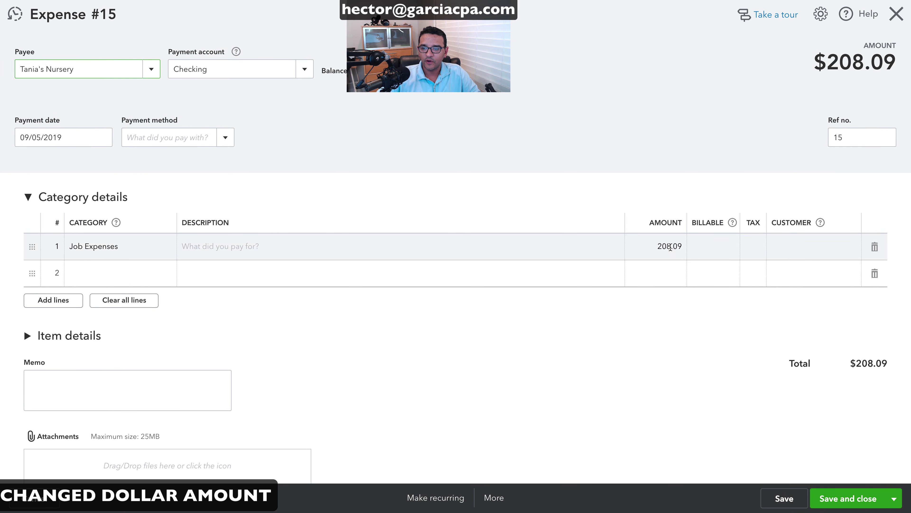
left_click(682, 252)
type("10")
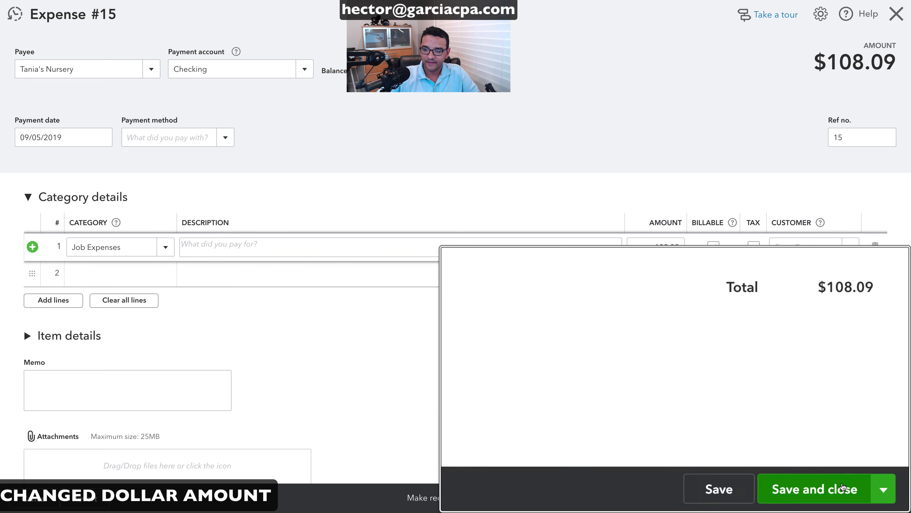
left_click(861, 496)
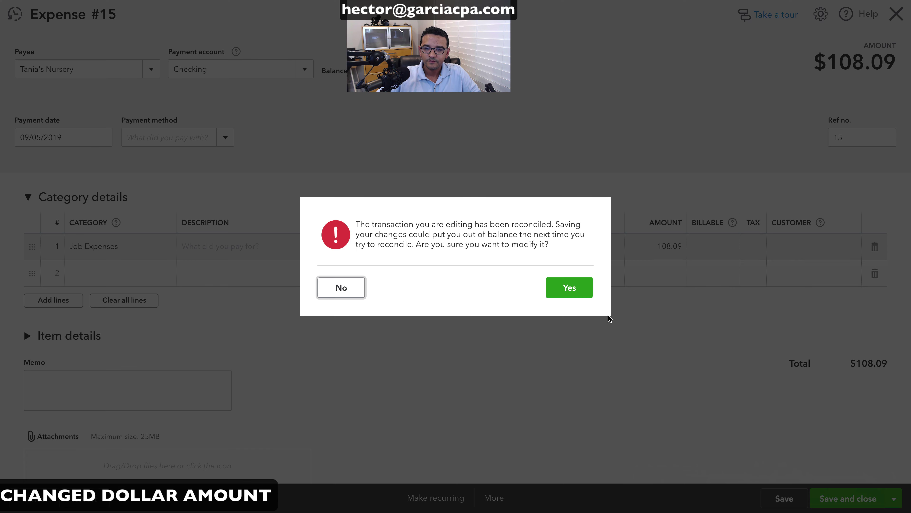
left_click(570, 288)
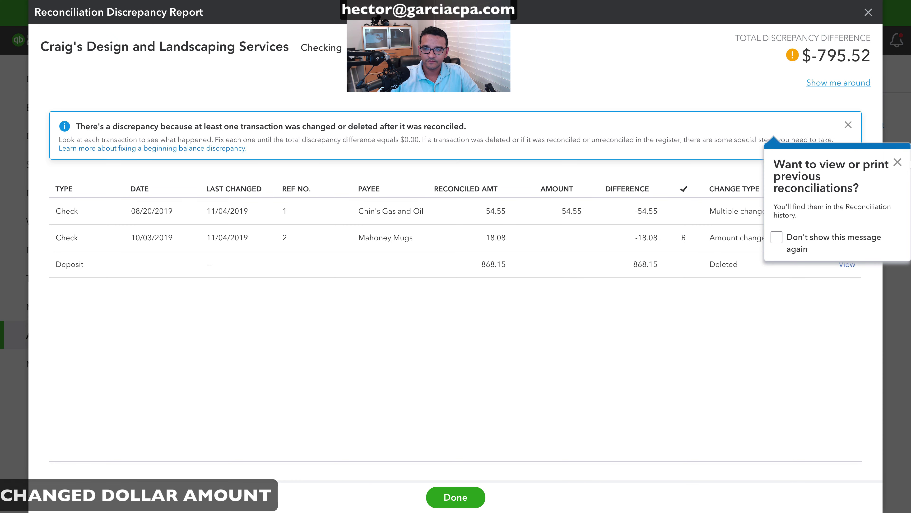
Step: Remove the Voided memo from Mahoney Mugs check #2, enter 18.65, and confirm saving
left_click(898, 162)
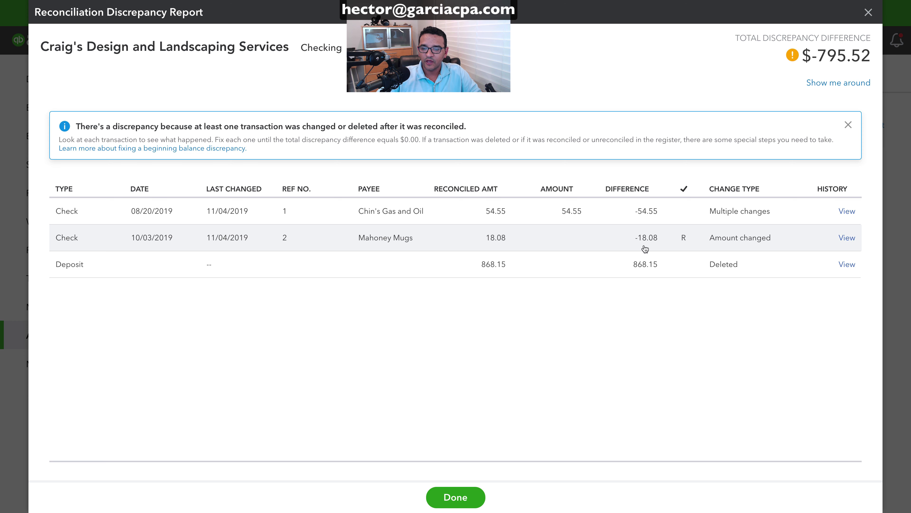
left_click(565, 240)
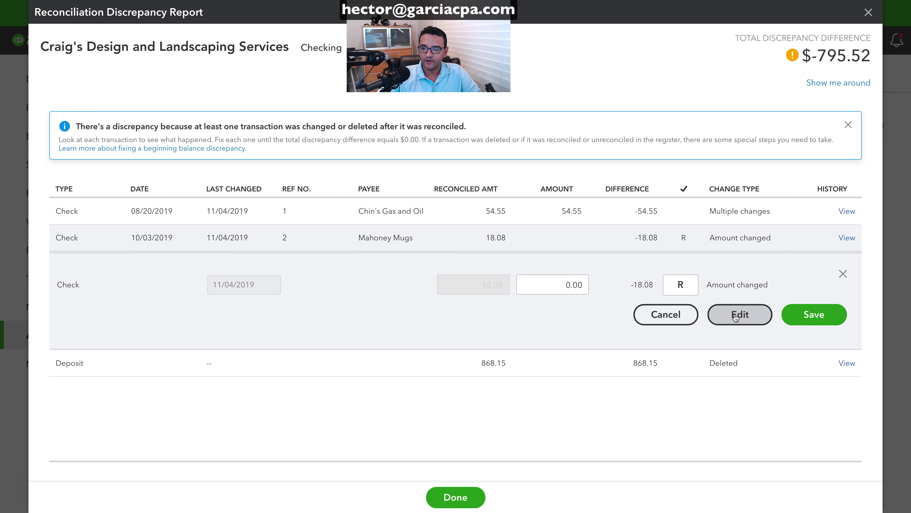
left_click(736, 315)
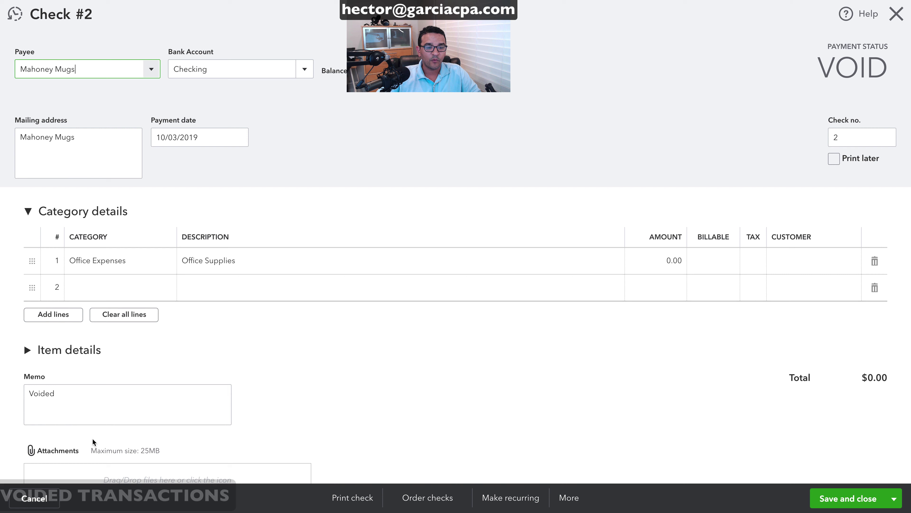
left_click_drag(63, 394, 22, 393)
key("BackSpace")
left_click(670, 261)
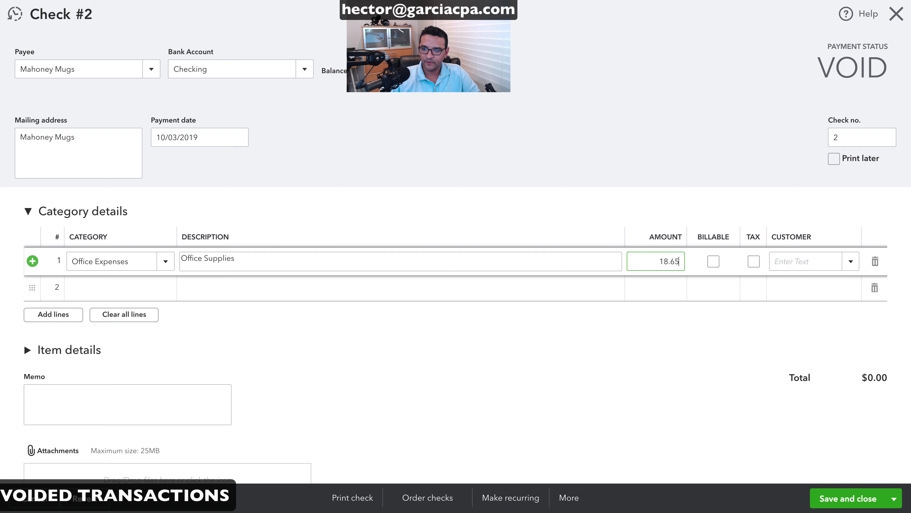
left_click(861, 498)
left_click(580, 293)
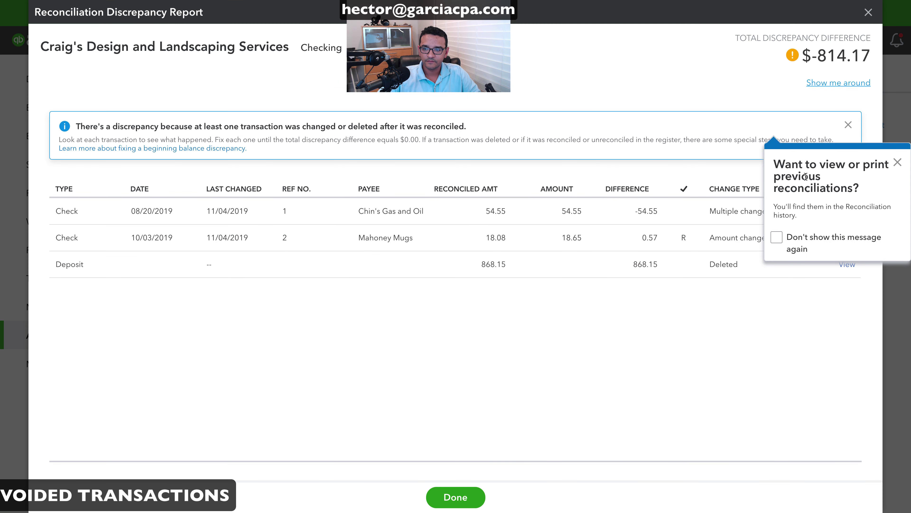
left_click(898, 162)
Step: Change Mahoney Mugs check No. 2 from 18.65 to 18.08 and confirm saving
left_click(847, 237)
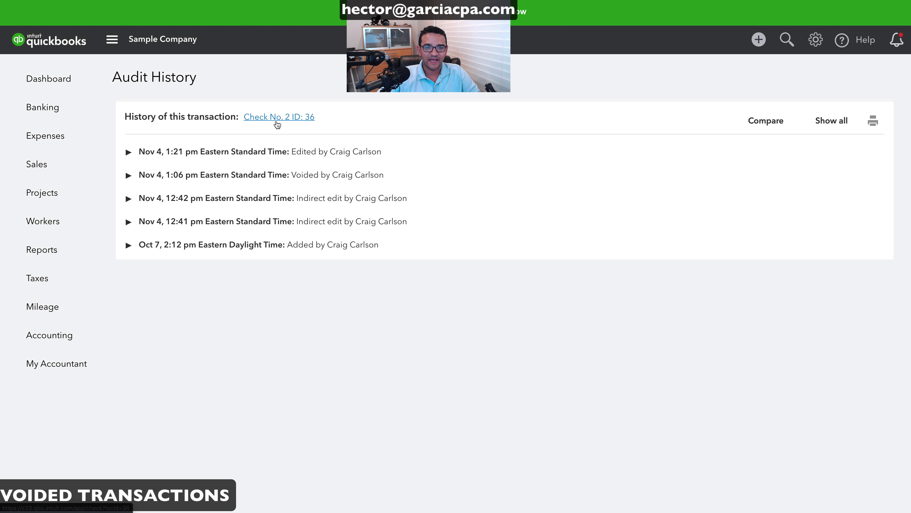
left_click(277, 120)
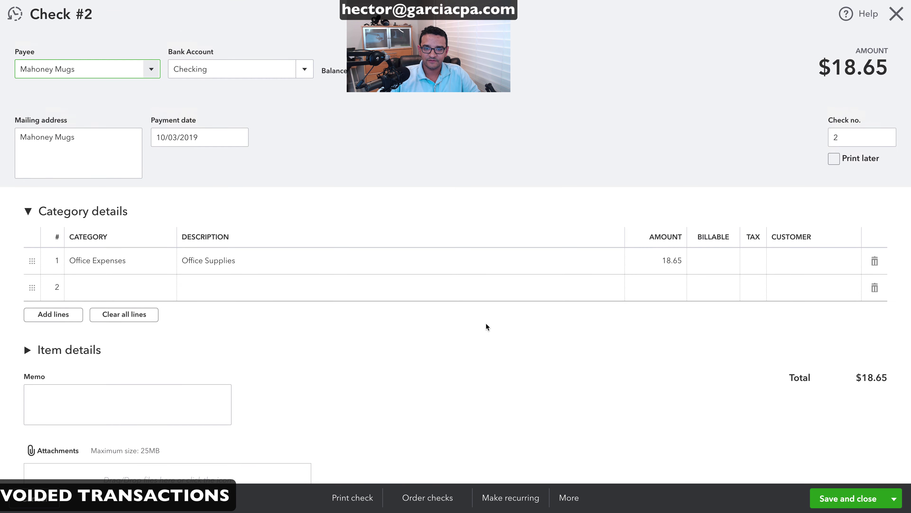
left_click(673, 266)
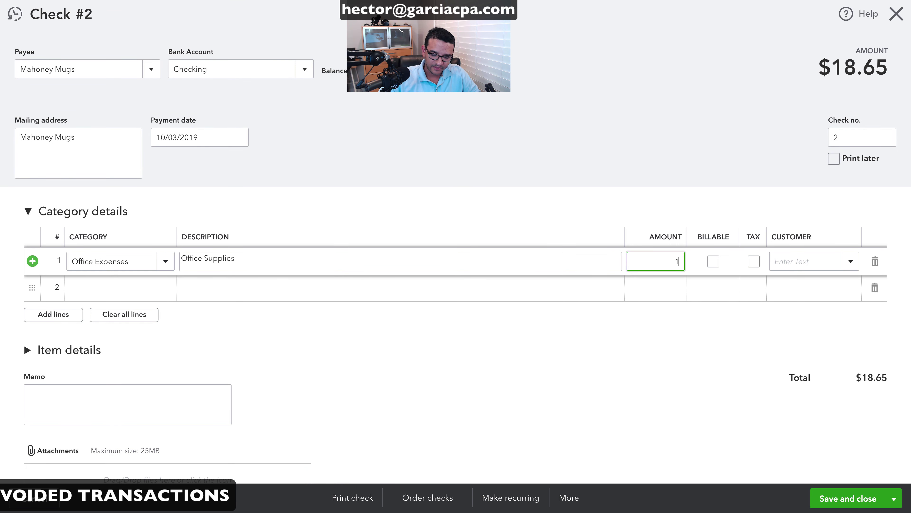
left_click(847, 499)
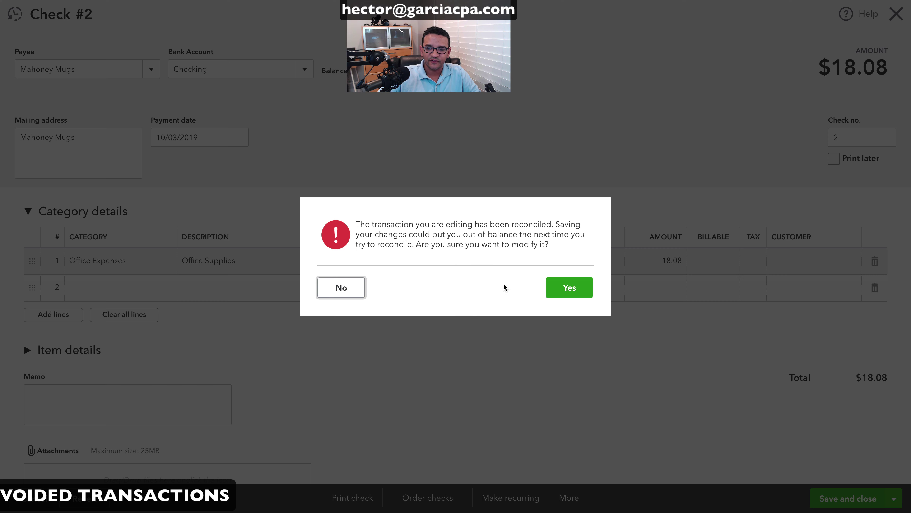
left_click(581, 289)
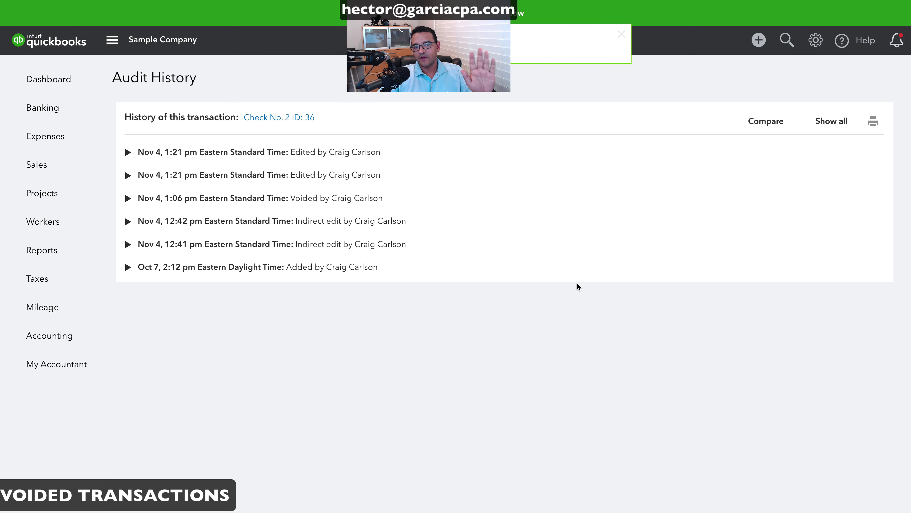
Step: Reopen the Checking beginning balance discrepancy report from Reconcile
left_click(815, 40)
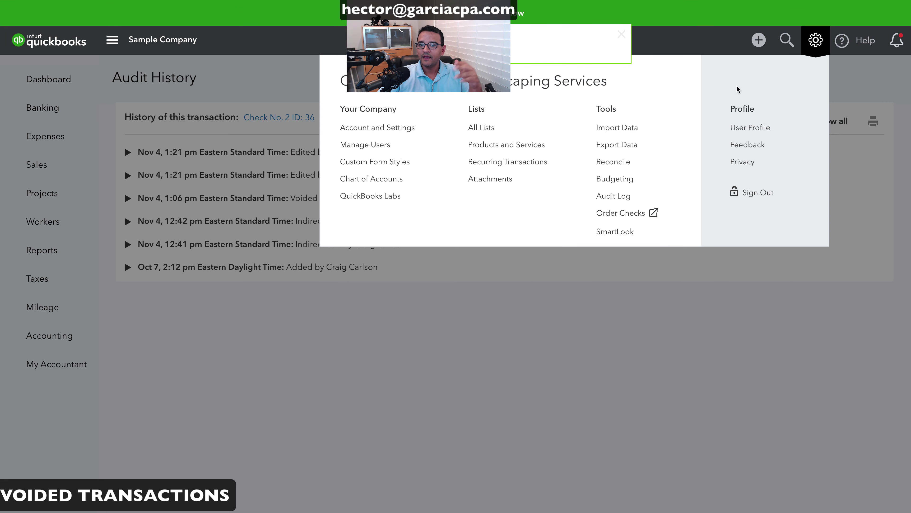
left_click(624, 164)
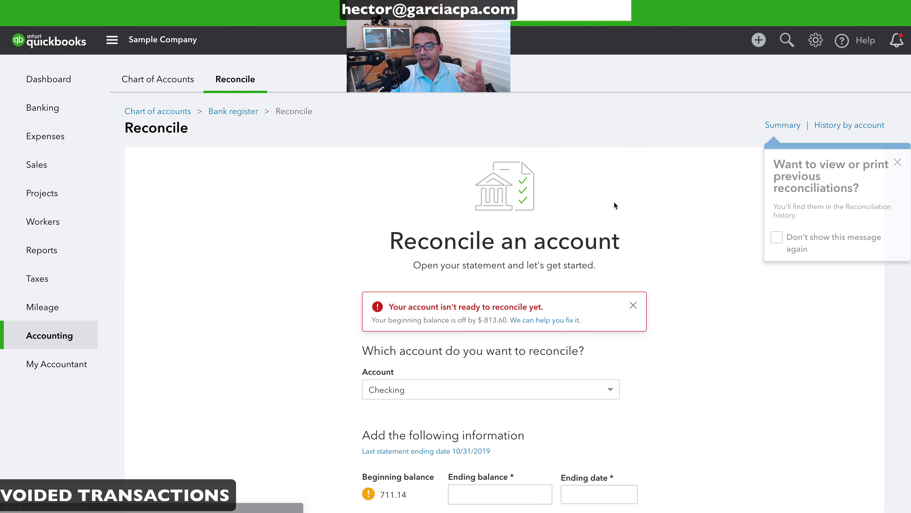
left_click(547, 320)
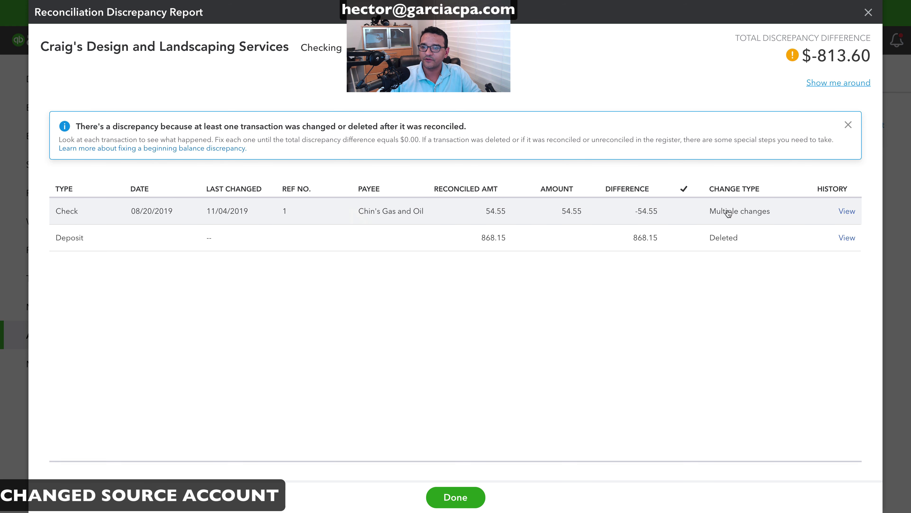
Step: Switch the 54.55 Chin's Gas and Oil check's bank account from Savings to Checking and save
left_click(769, 210)
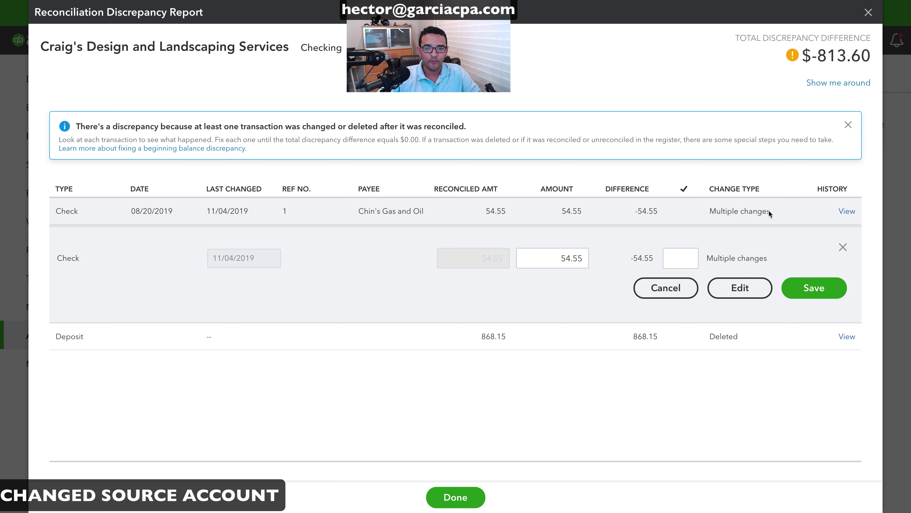
left_click(739, 287)
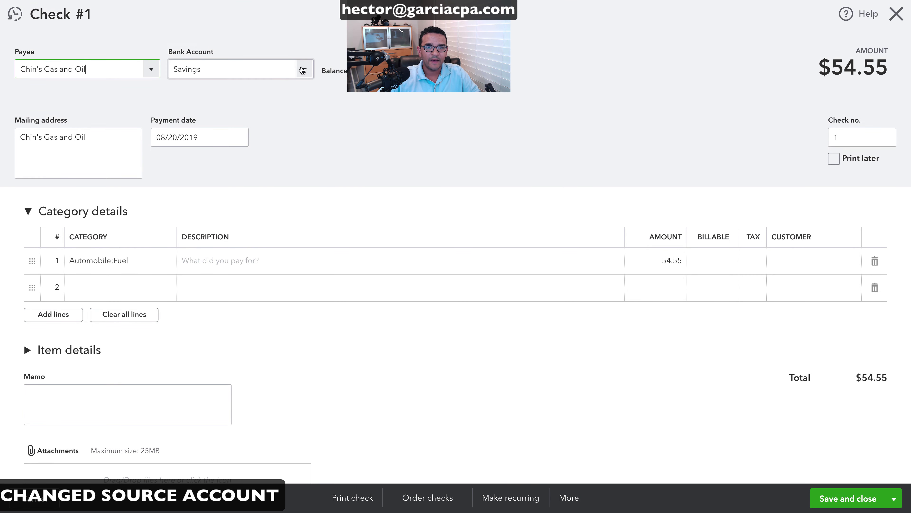
left_click(304, 69)
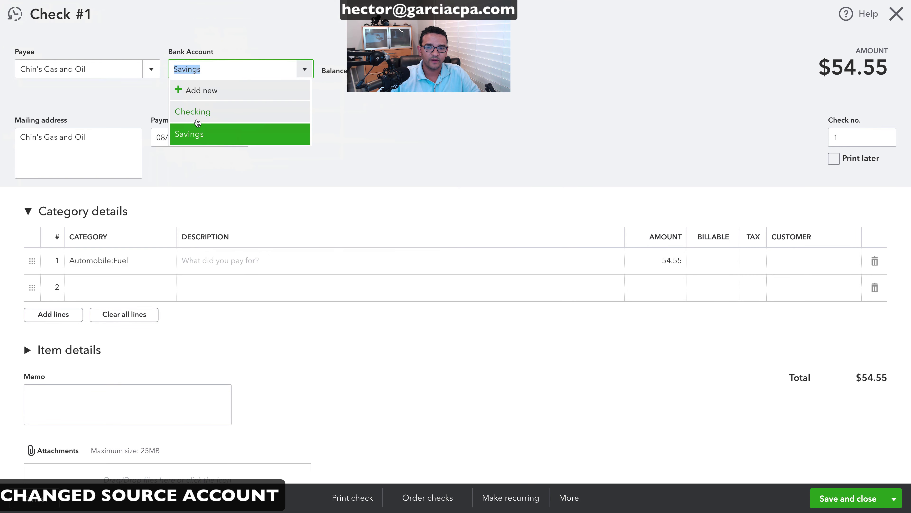
left_click(194, 111)
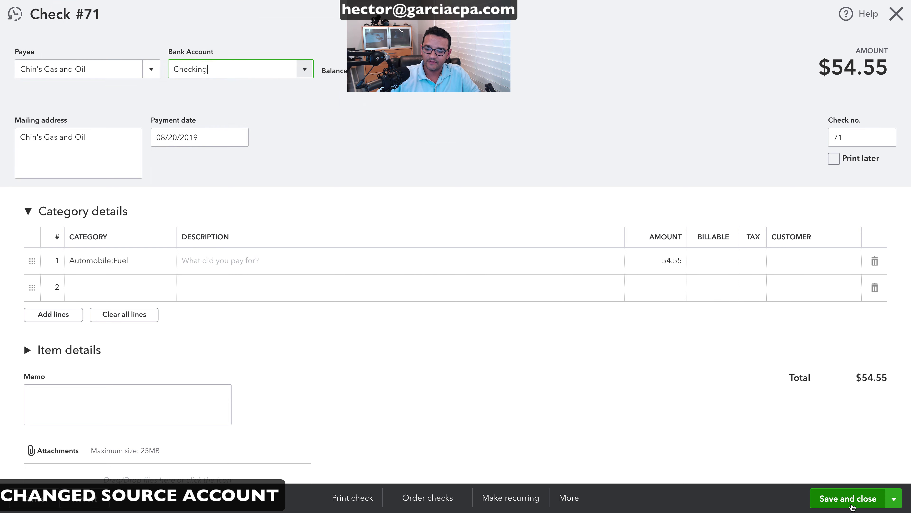
left_click(848, 499)
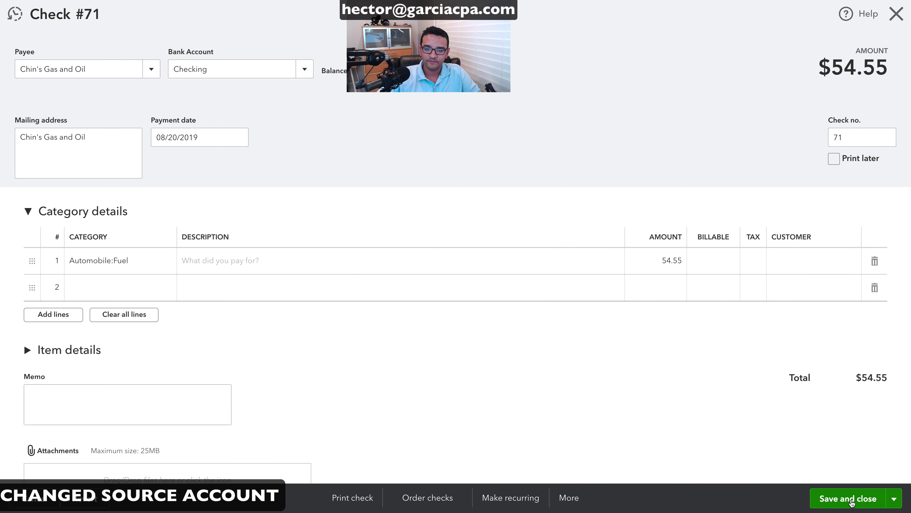
left_click(898, 162)
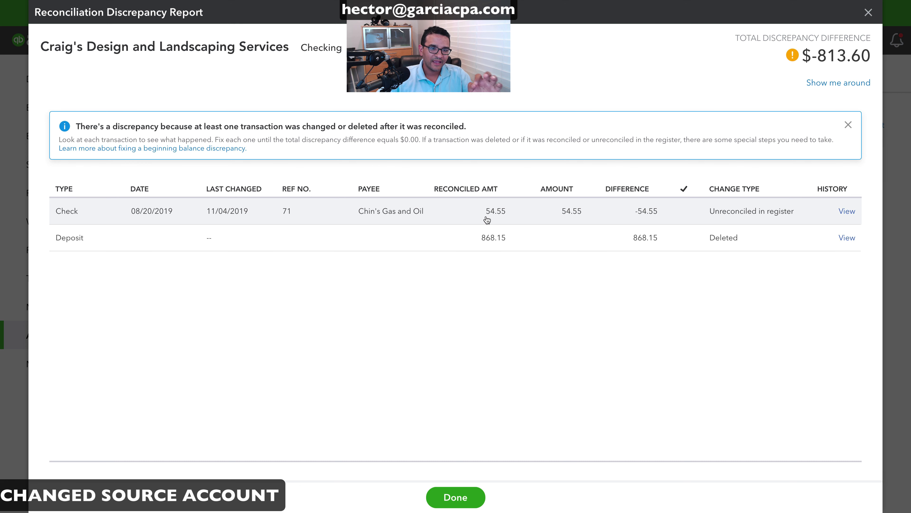
left_click(868, 14)
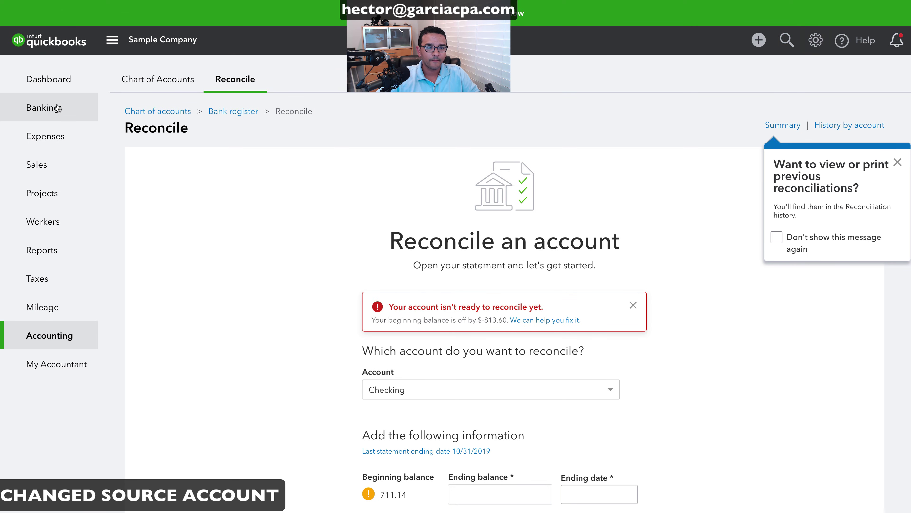
Step: In the Checking register, set the 08/20/2019 $54.55 Chin's Gas and Oil check to R and confirm saving
left_click(51, 108)
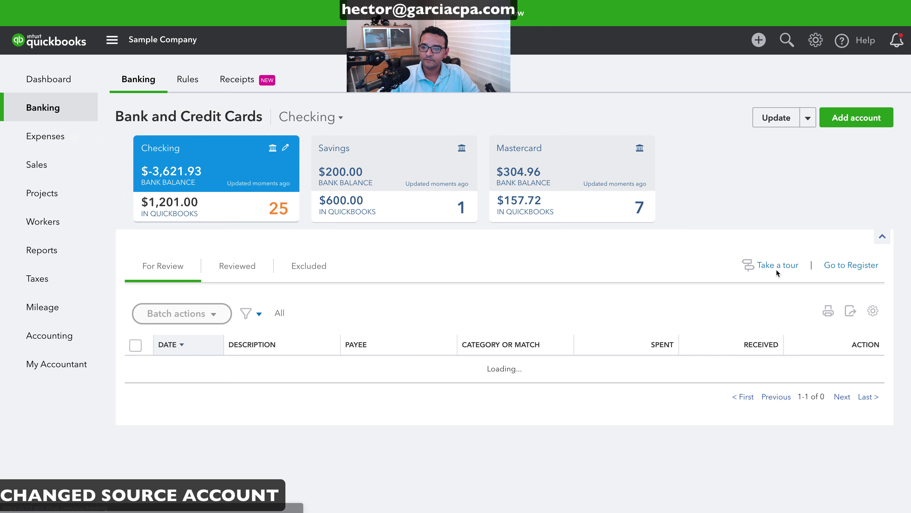
left_click(846, 266)
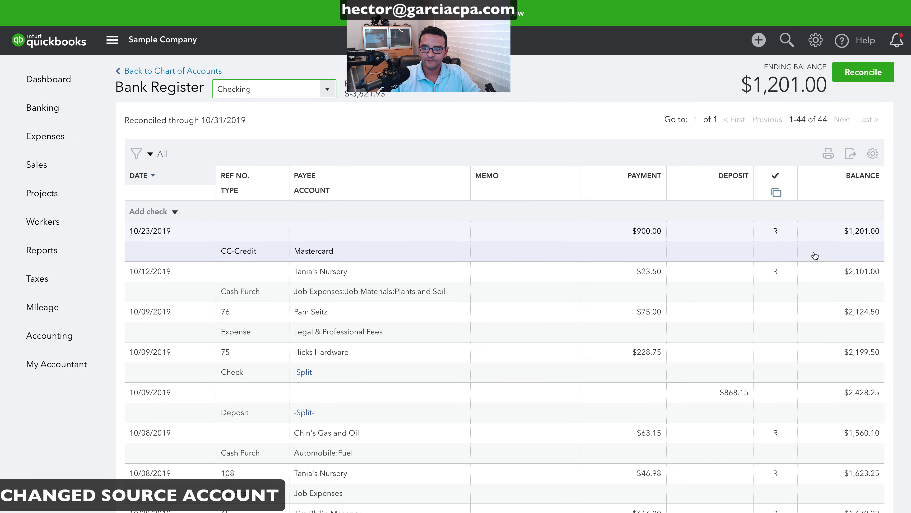
scroll(587, 294, "down", 5)
scroll(587, 294, "down", 10)
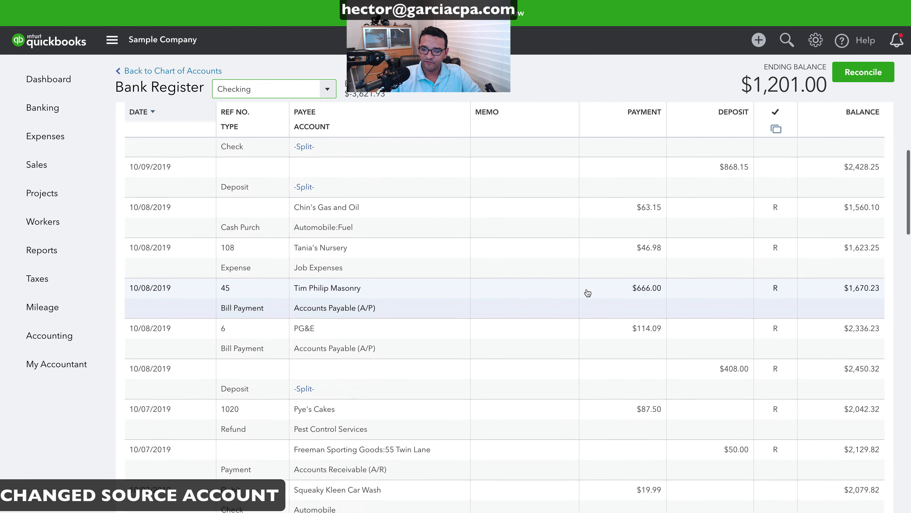
scroll(596, 294, "down", 10)
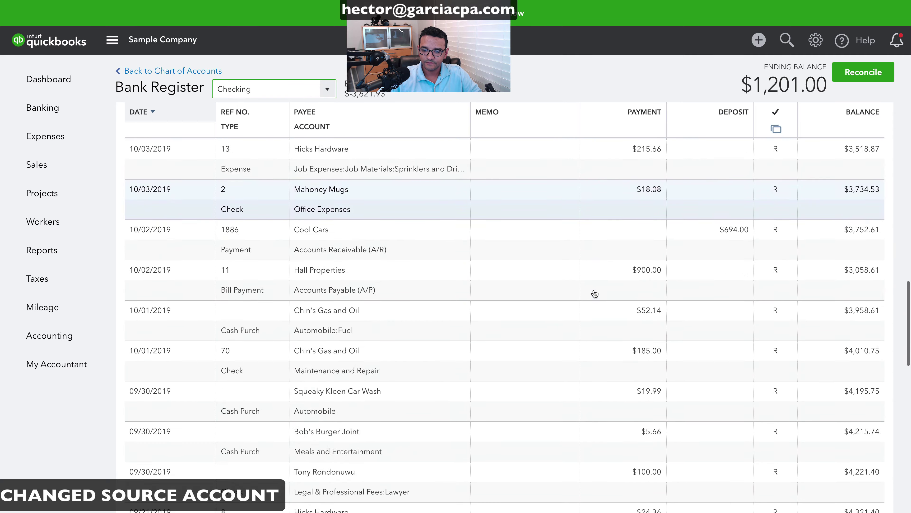
scroll(596, 294, "down", 6)
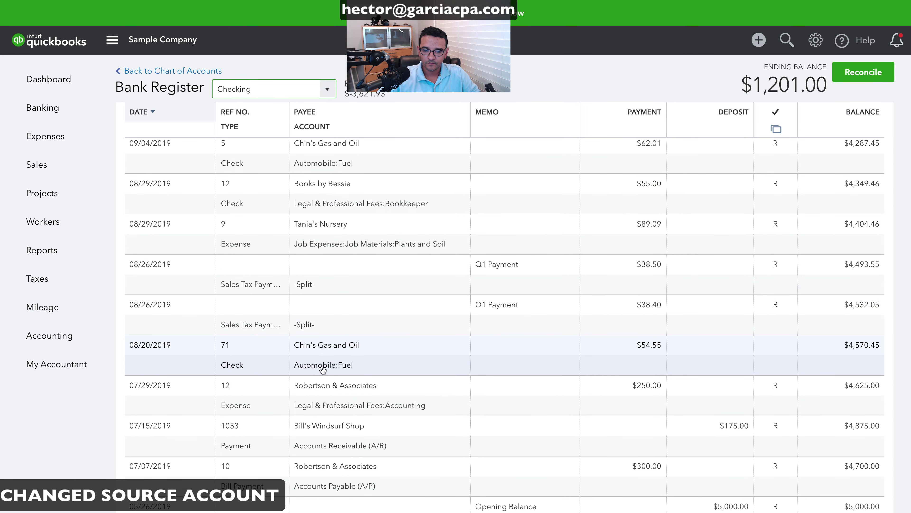
left_click(782, 345)
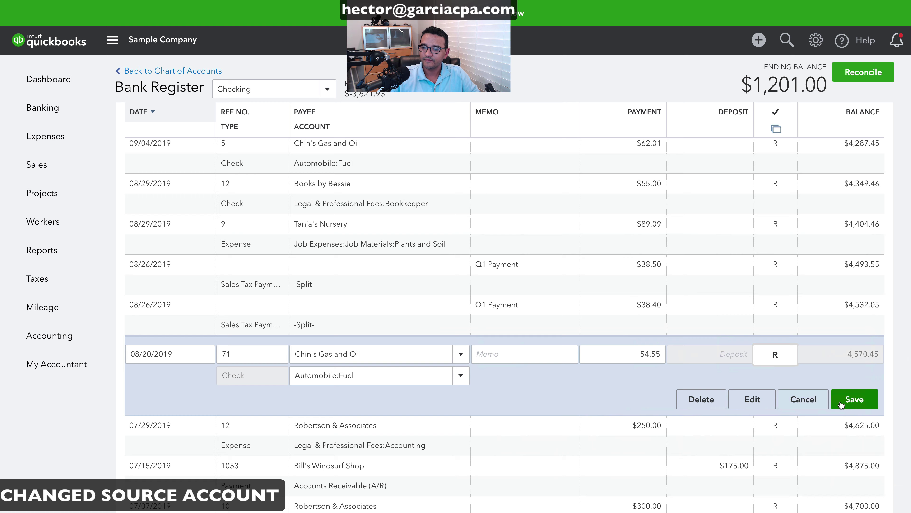
left_click(853, 401)
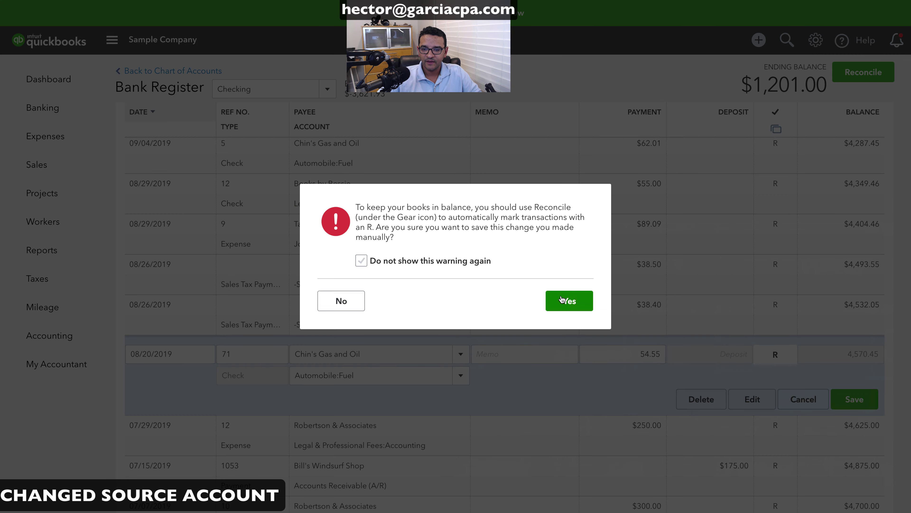
left_click(569, 301)
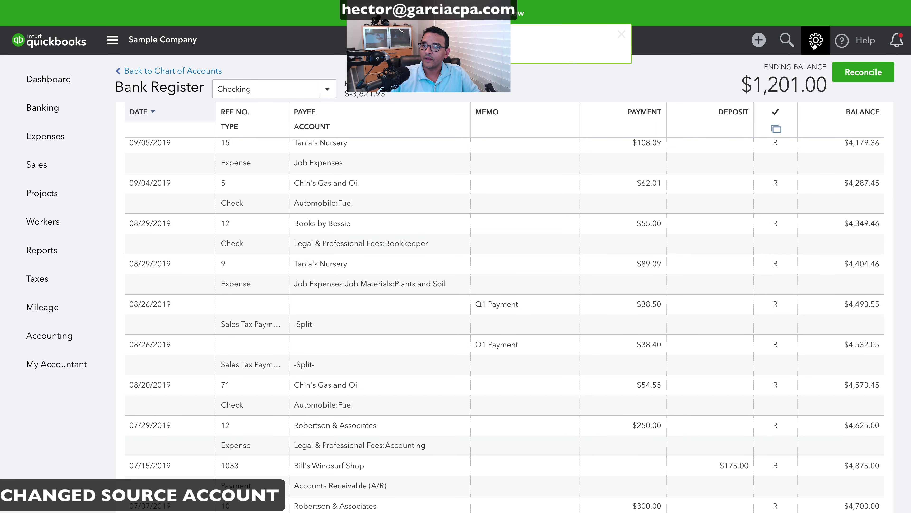
Step: Reopen the Checking Reconciliation Discrepancy Report, now listing only the deleted 868.15 deposit
left_click(816, 40)
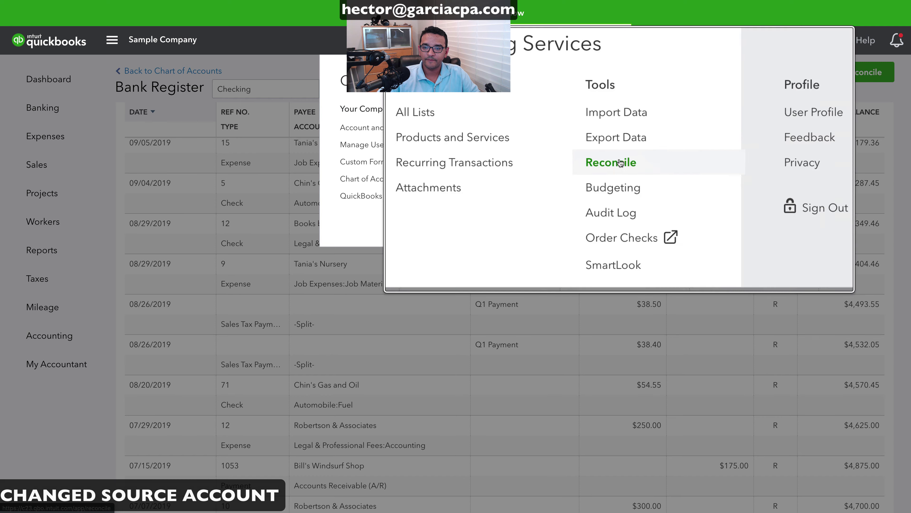
left_click(622, 168)
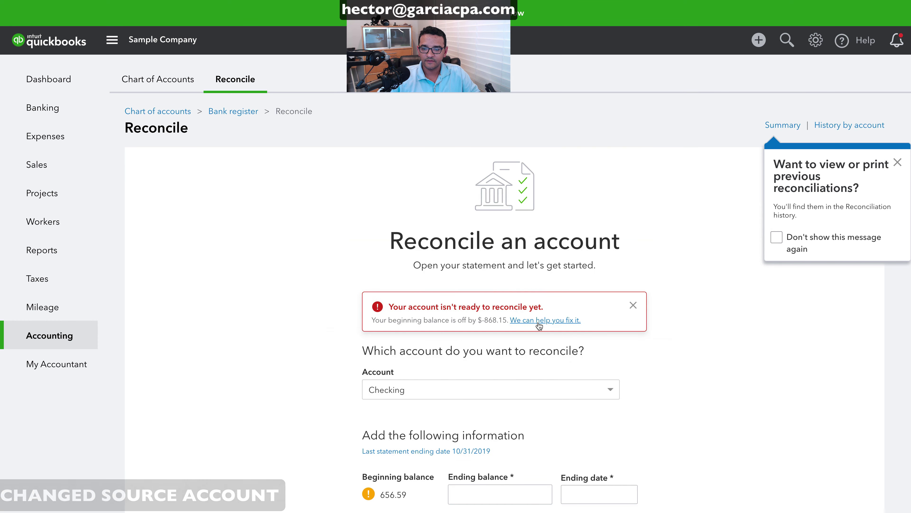
left_click(538, 322)
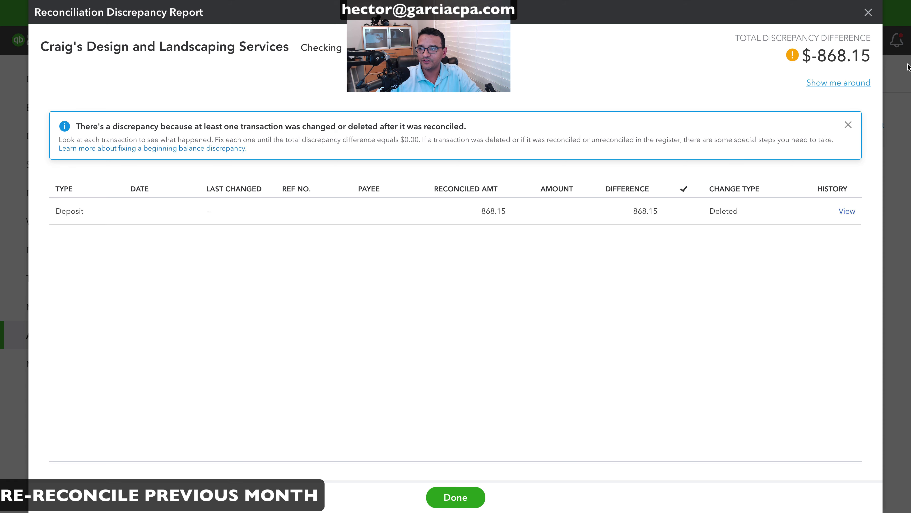
Step: Start reconciling Checking for 10/31/2019 with a statement ending balance of 1,524.74
left_click(869, 12)
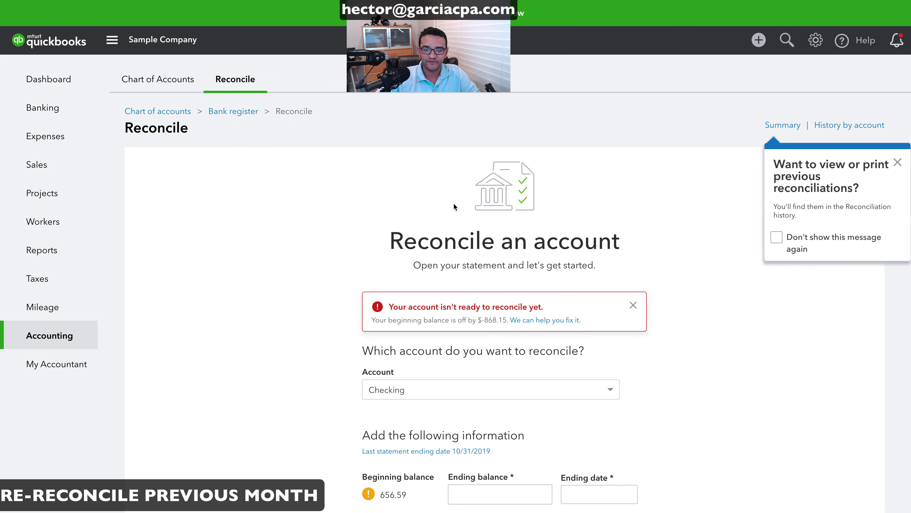
scroll(599, 381, "down", 2)
left_click(488, 419)
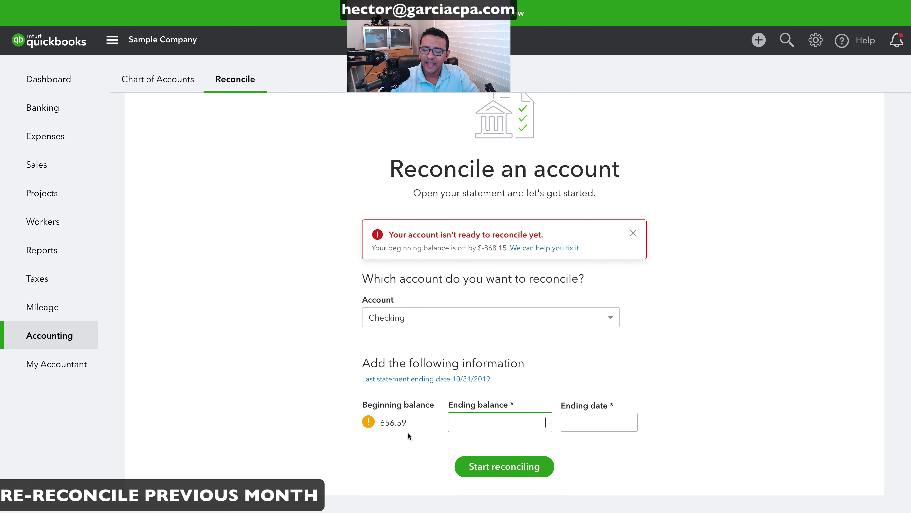
left_click(582, 426)
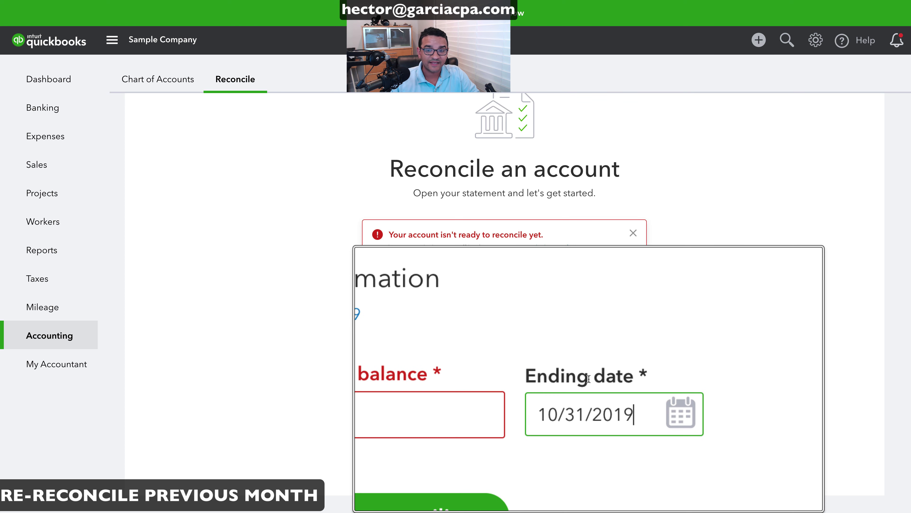
left_click(506, 423)
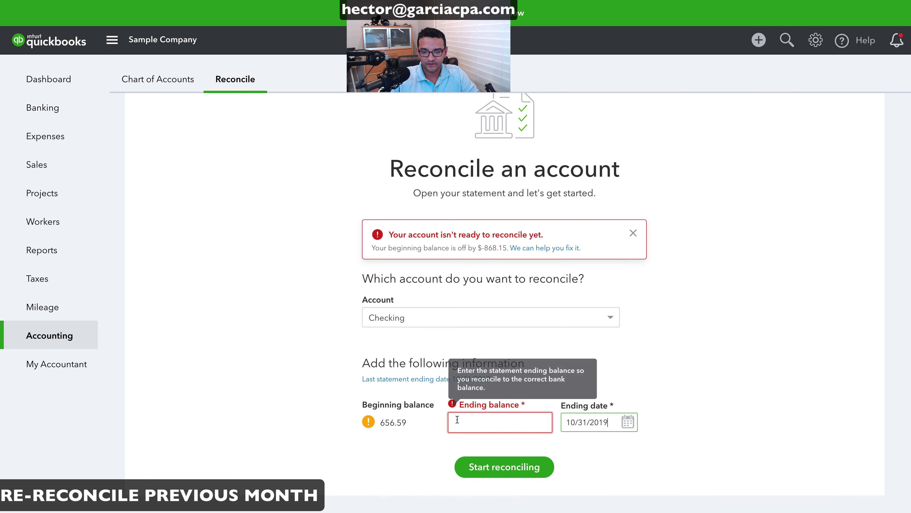
type("1,524.74")
key("ctrl+a")
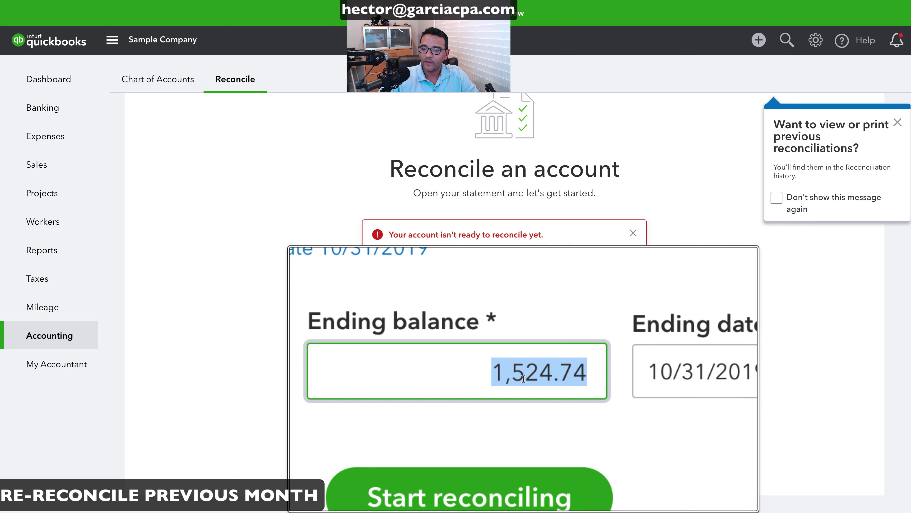
left_click(506, 466)
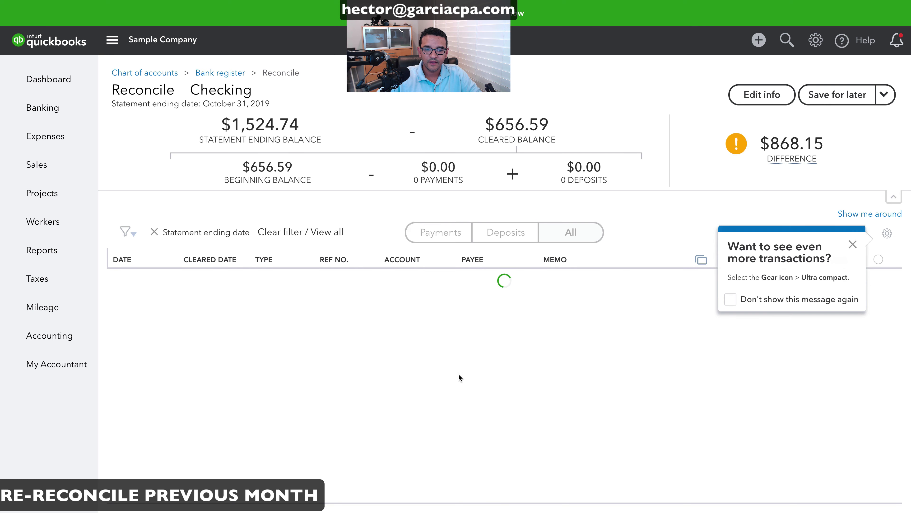
Step: Clear the 868.15 deposit, finish at $0.00 difference, and verify the new 1,524.74 beginning balance
left_click(853, 245)
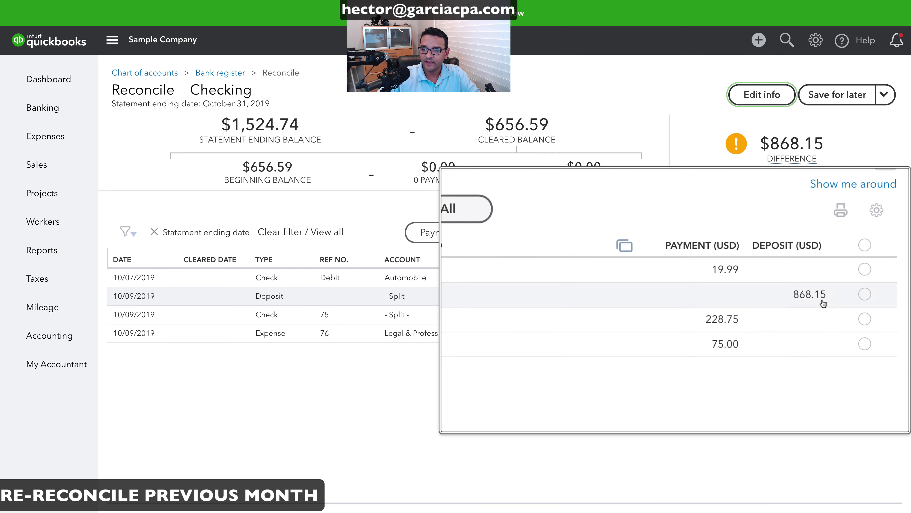
left_click(878, 296)
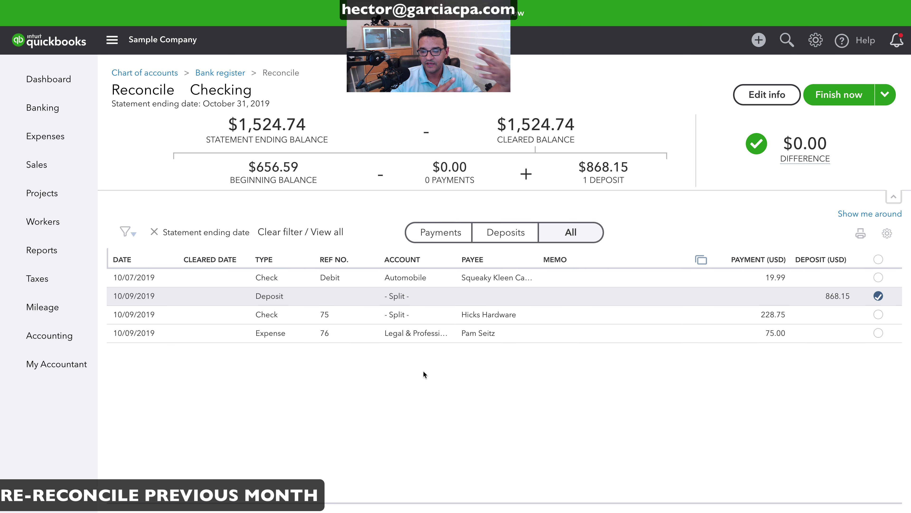
left_click(841, 97)
left_click(612, 334)
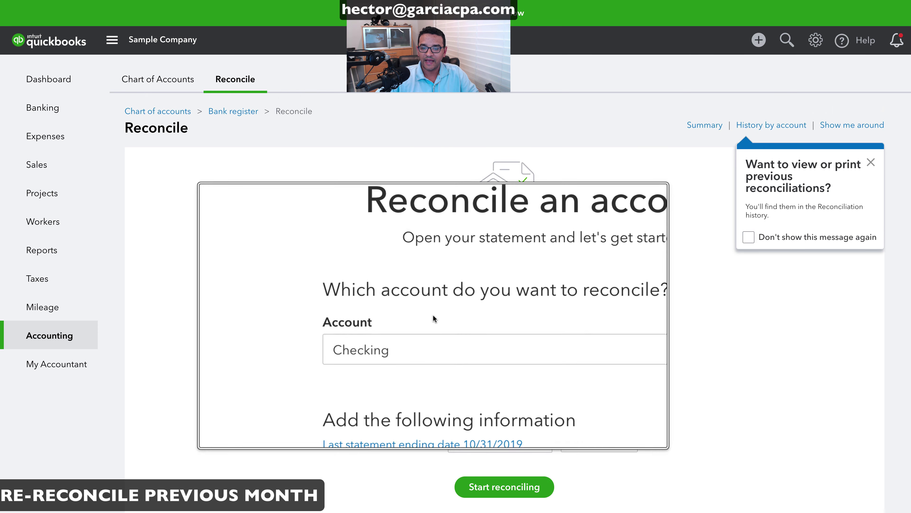
left_click_drag(396, 443, 369, 442)
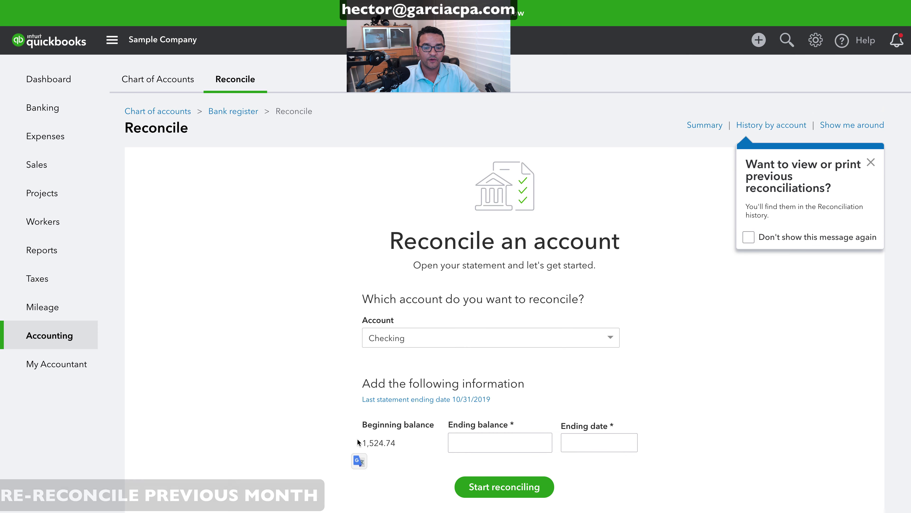
left_click(415, 442)
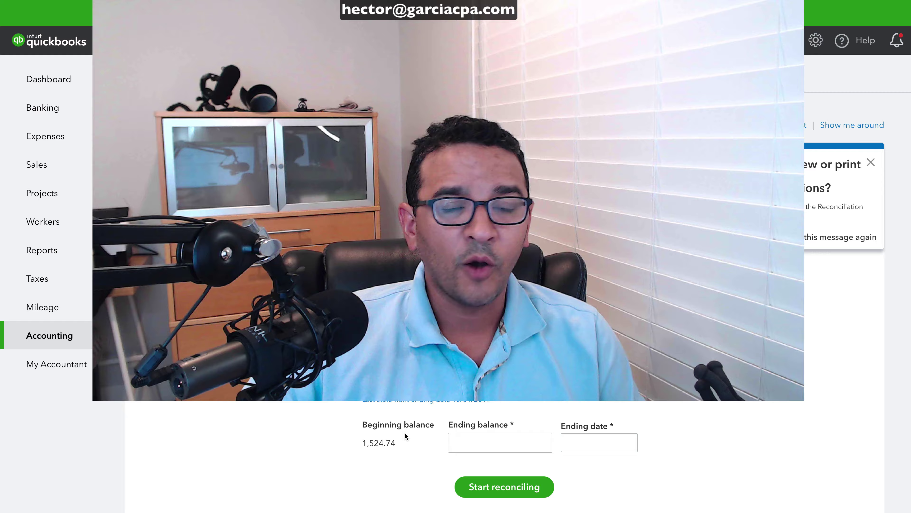